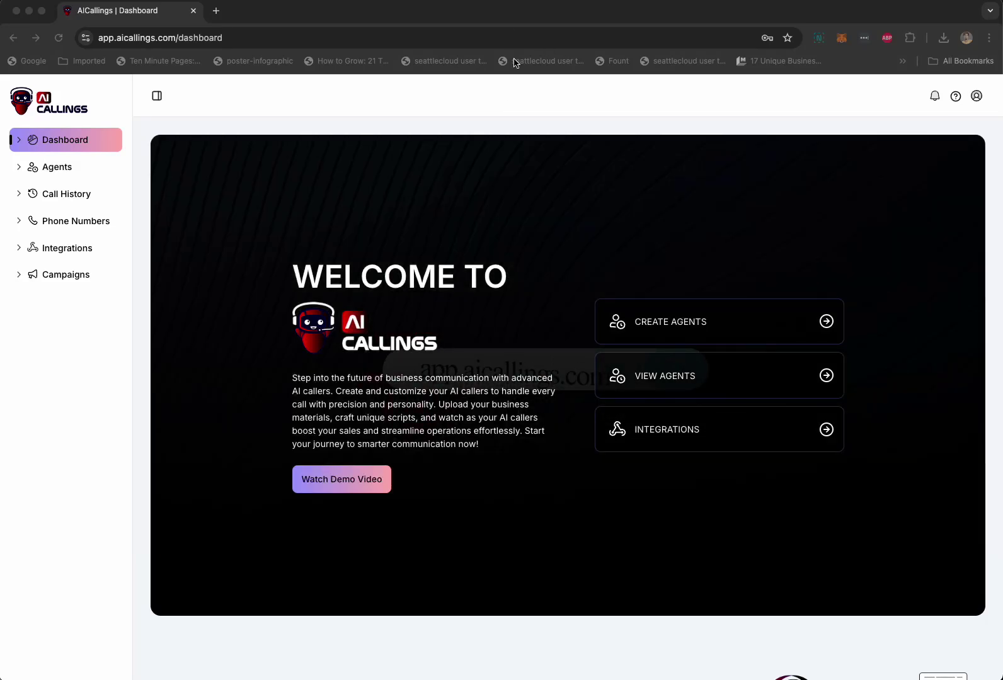
Bring the browser window with AICallings into focus.
drag(513, 9, 511, 15)
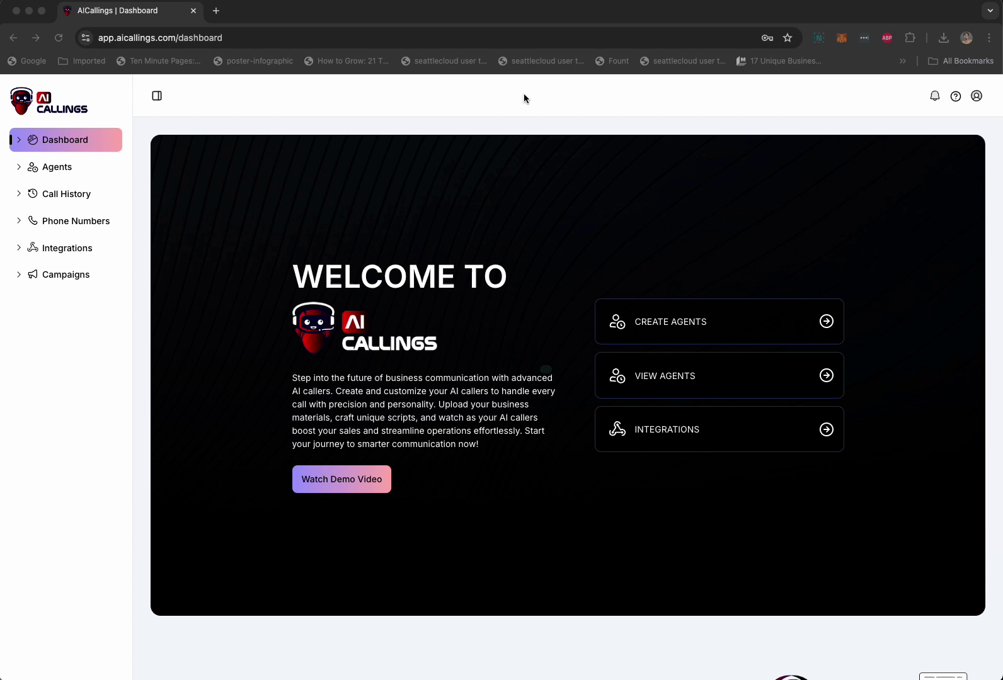
click(513, 12)
drag(513, 11, 514, 13)
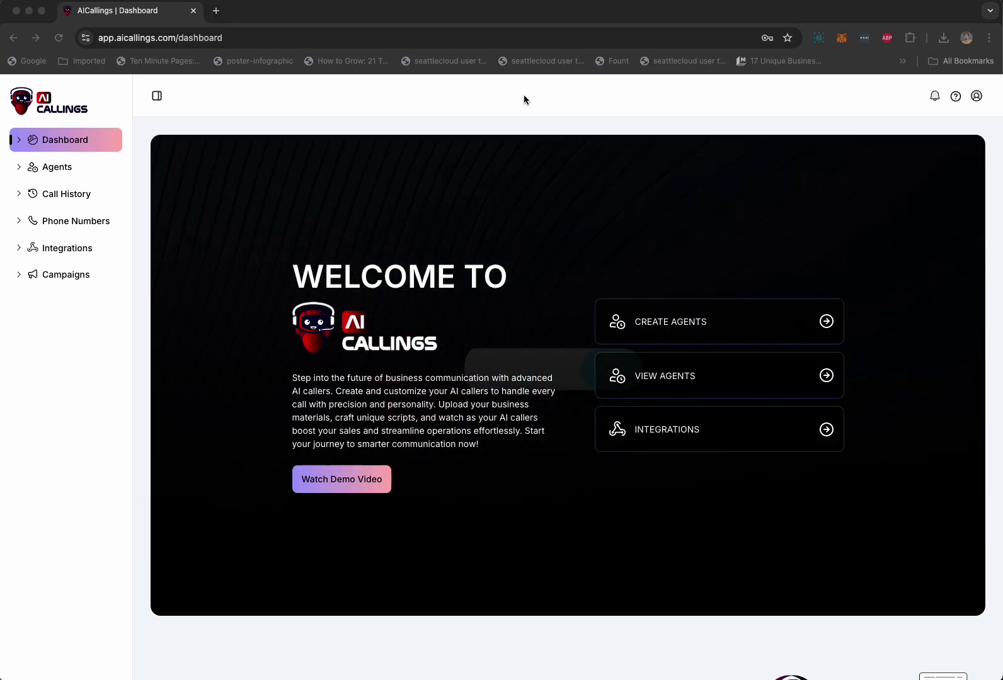
click(513, 13)
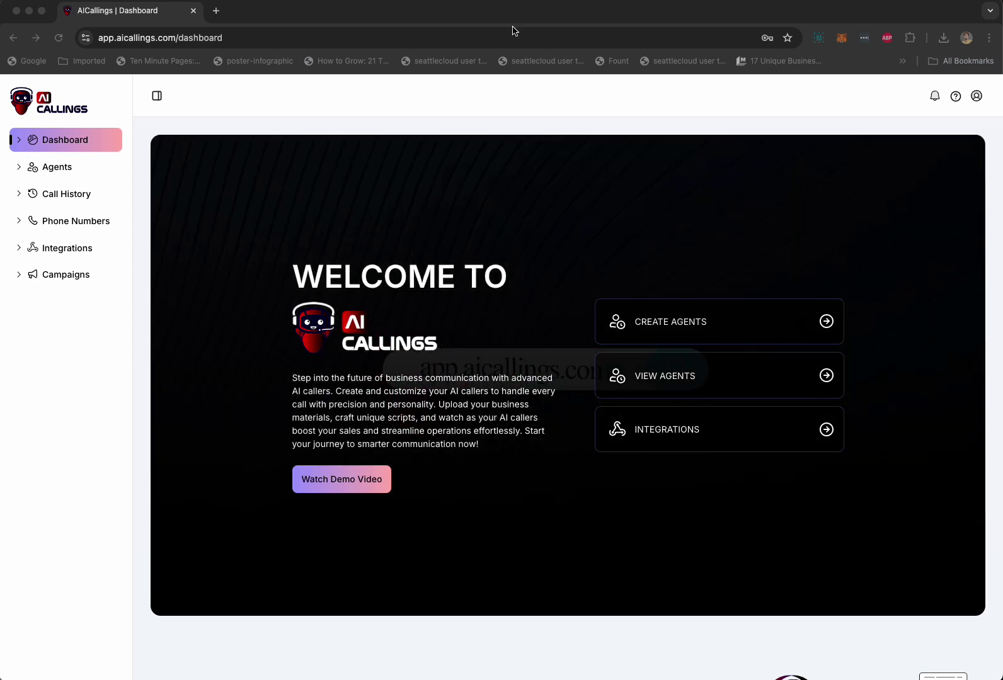
click(511, 12)
drag(513, 11, 513, 14)
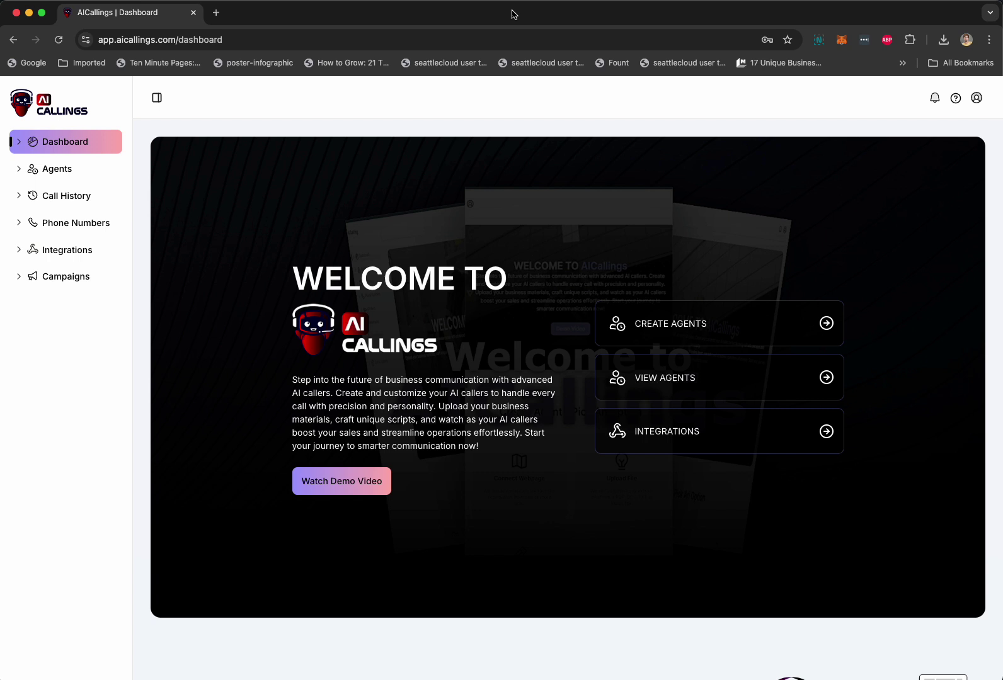
drag(513, 14, 514, 12)
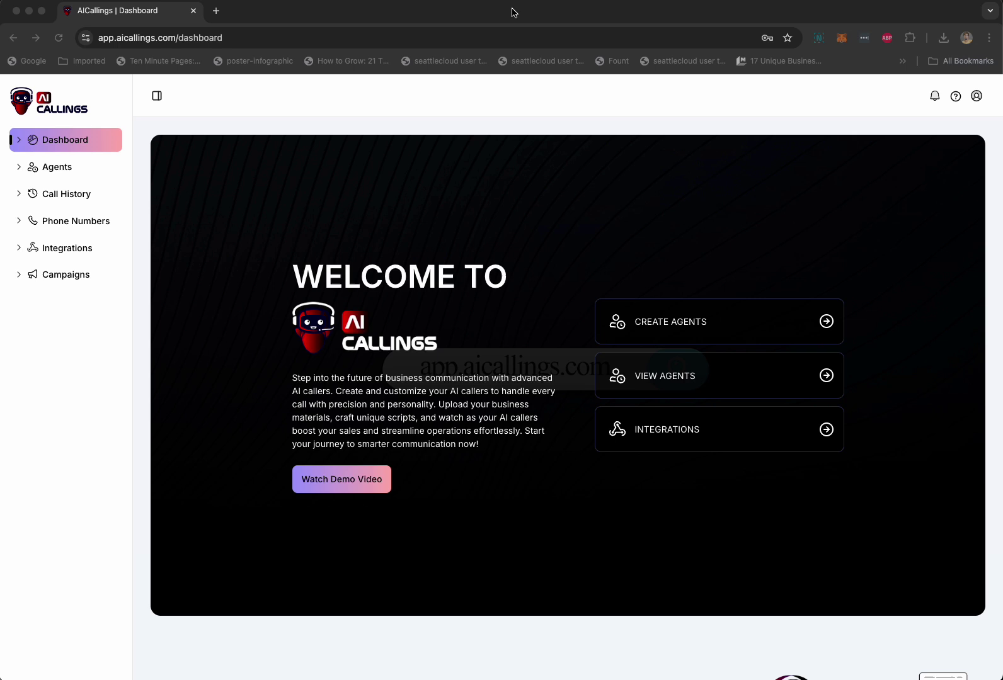
drag(513, 12, 513, 14)
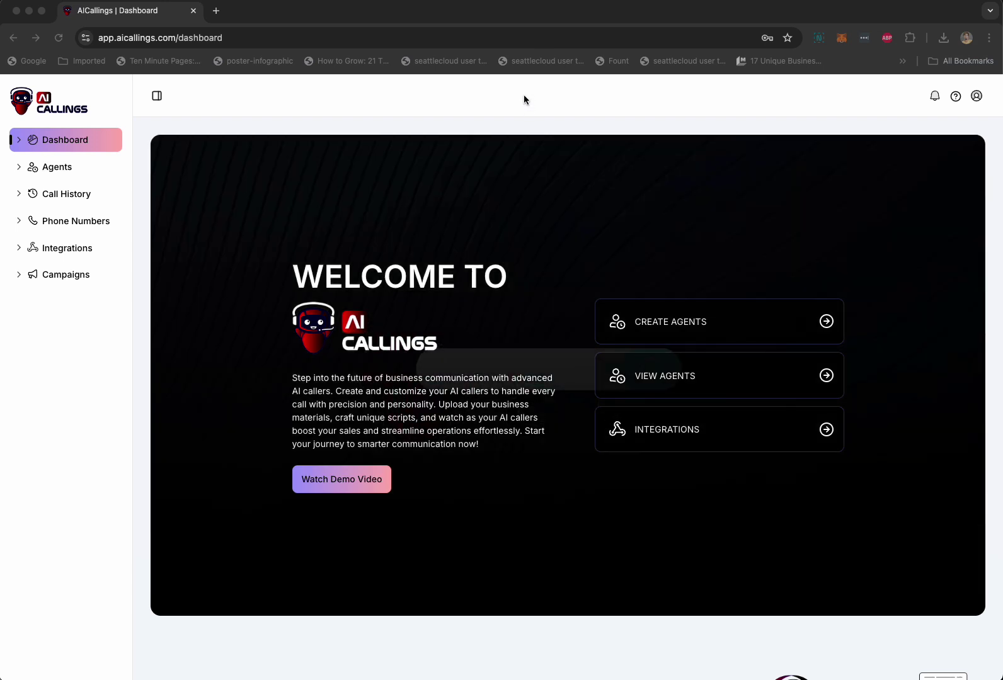
click(512, 13)
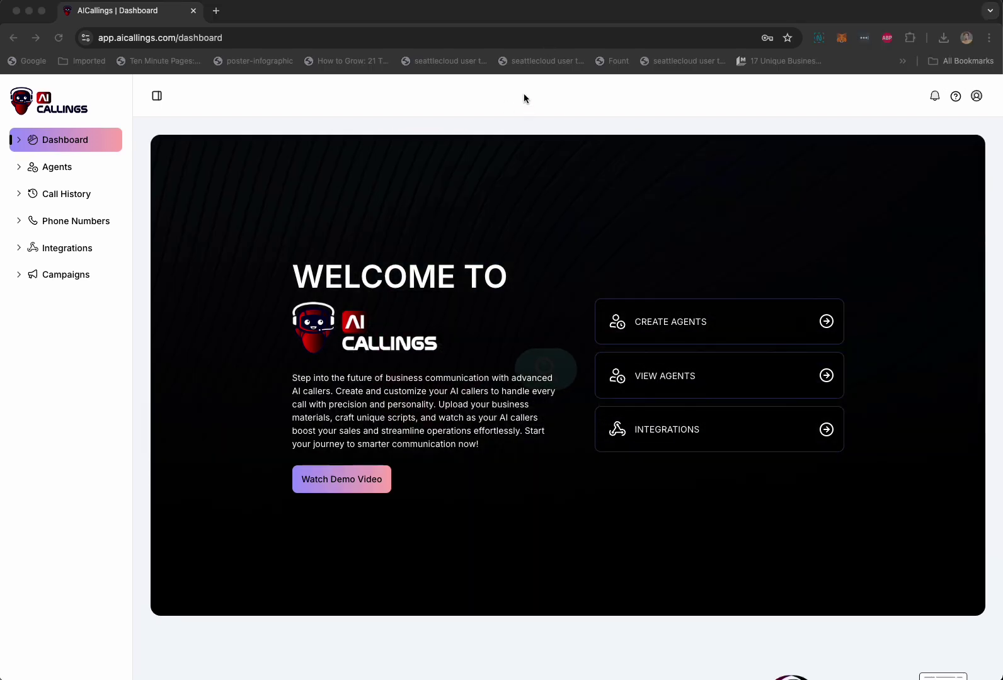
click(513, 12)
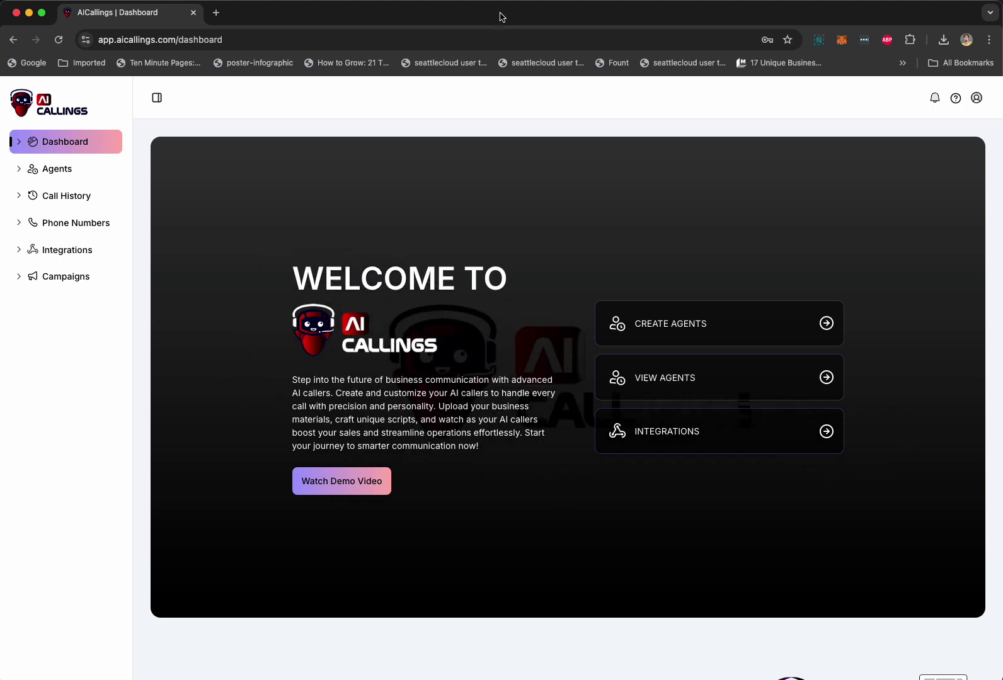
scroll(527, 388, down, 3)
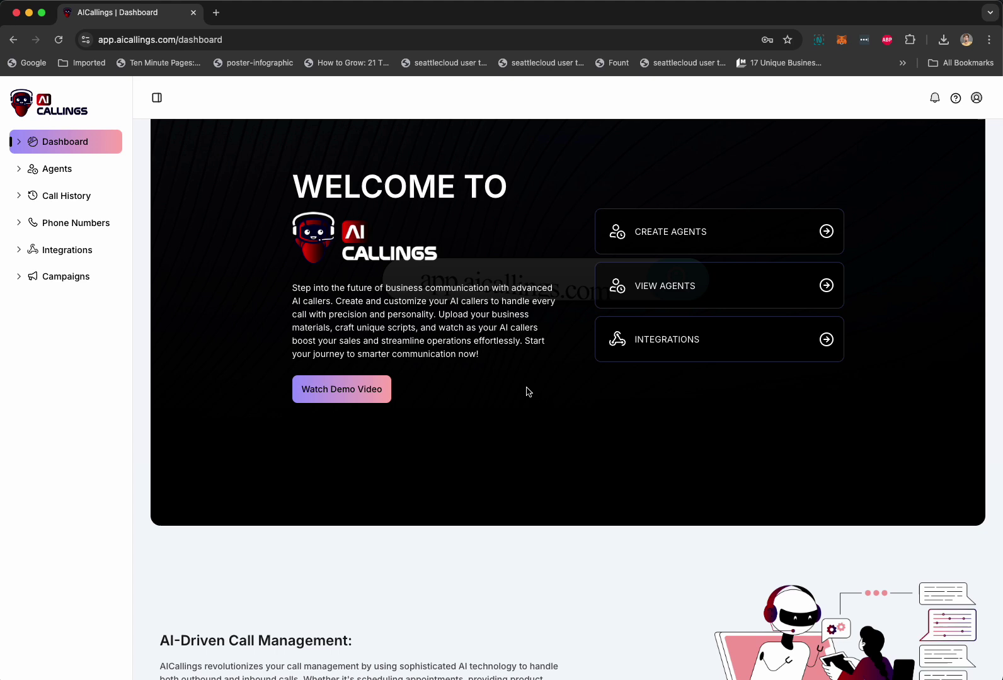
scroll(528, 392, up, 3)
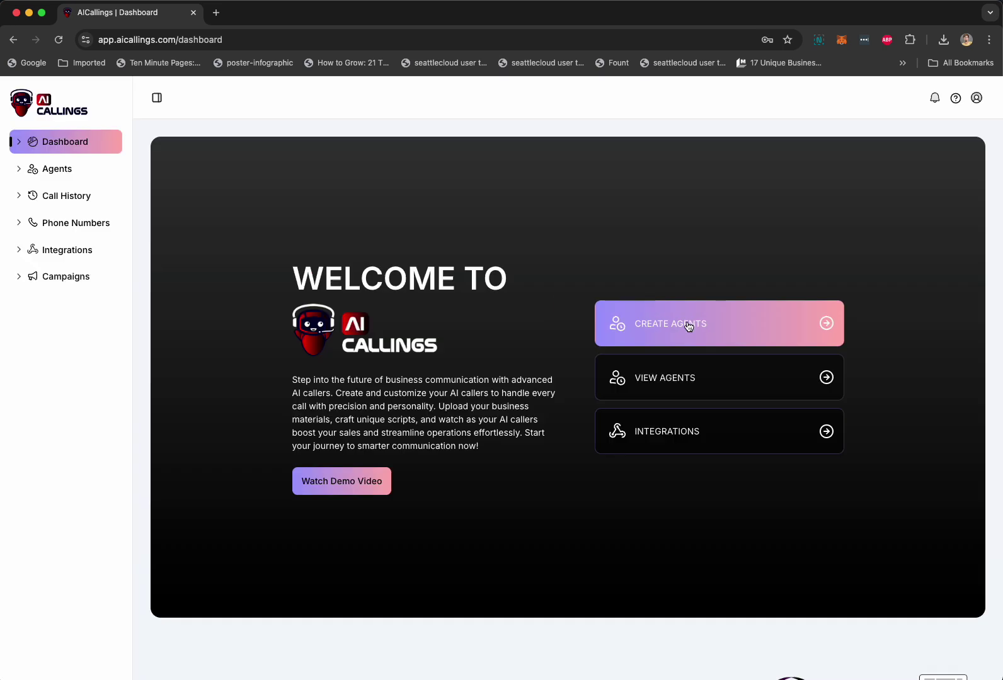
Start a new agent named Samantha with the thispersondoesnotexist.jpg portrait.
click(690, 326)
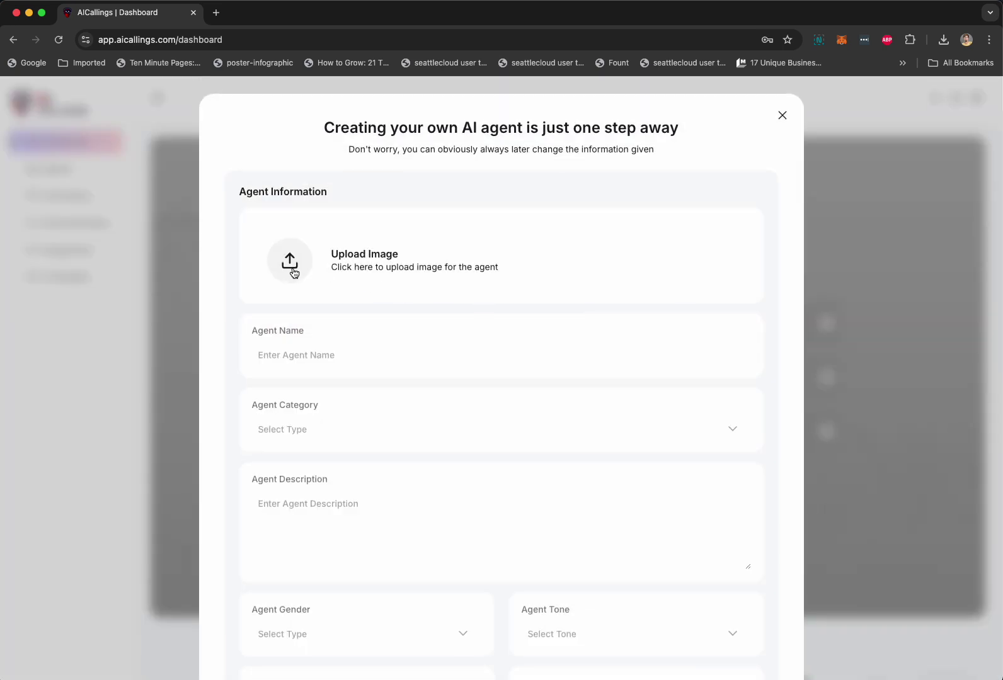
click(291, 269)
click(384, 283)
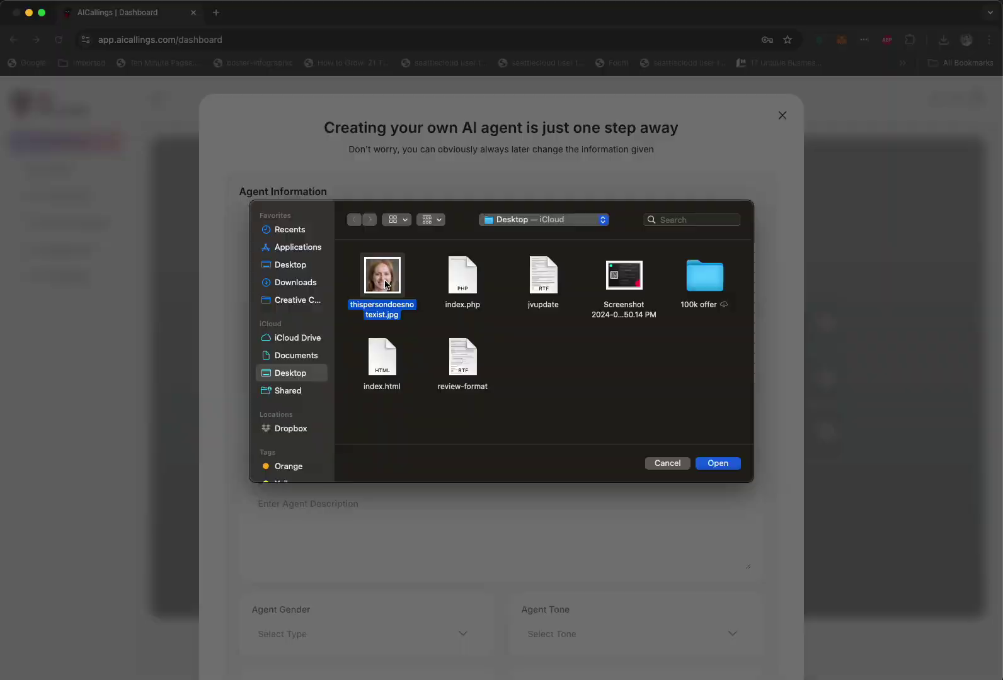
double_click(384, 282)
click(300, 356)
text(Samantha)
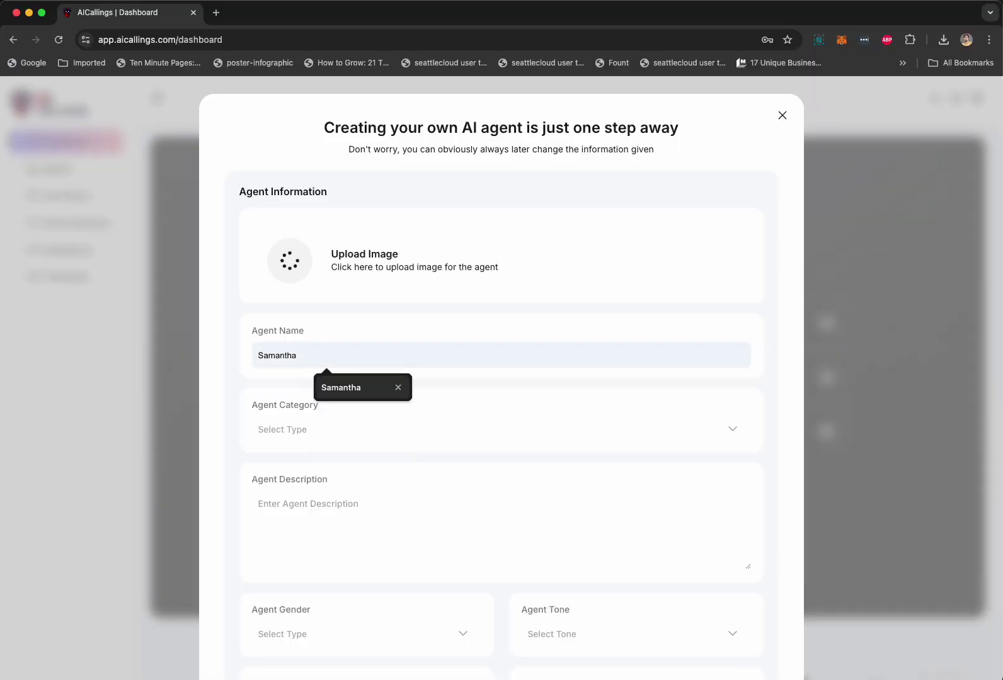
Choose the Sales representative category and paste the prepared sales-rep agent description.
click(327, 431)
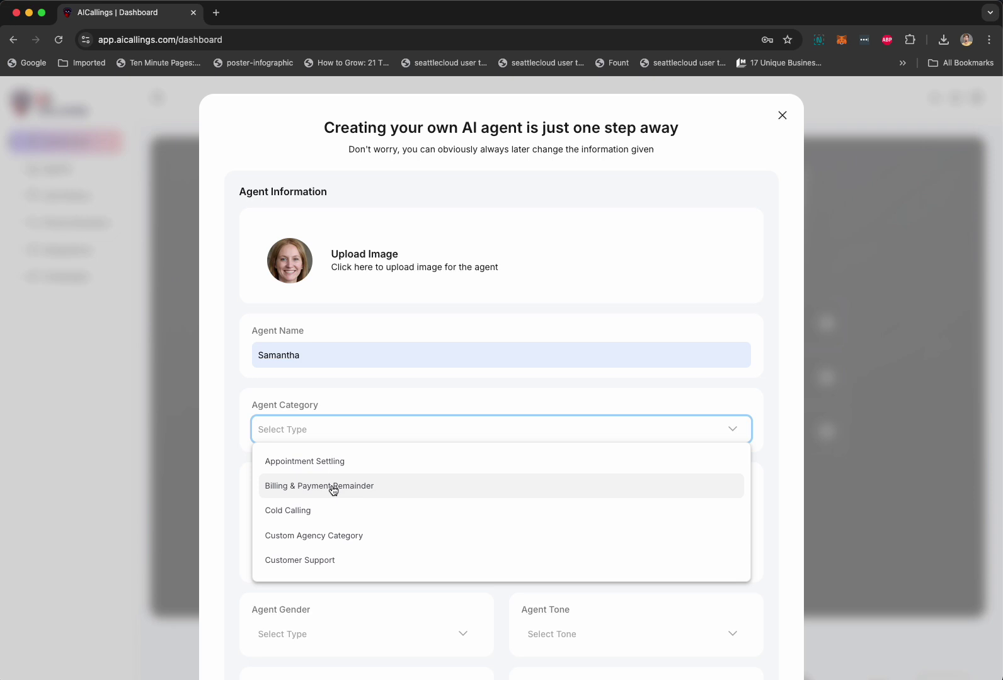
scroll(332, 510, down, 2)
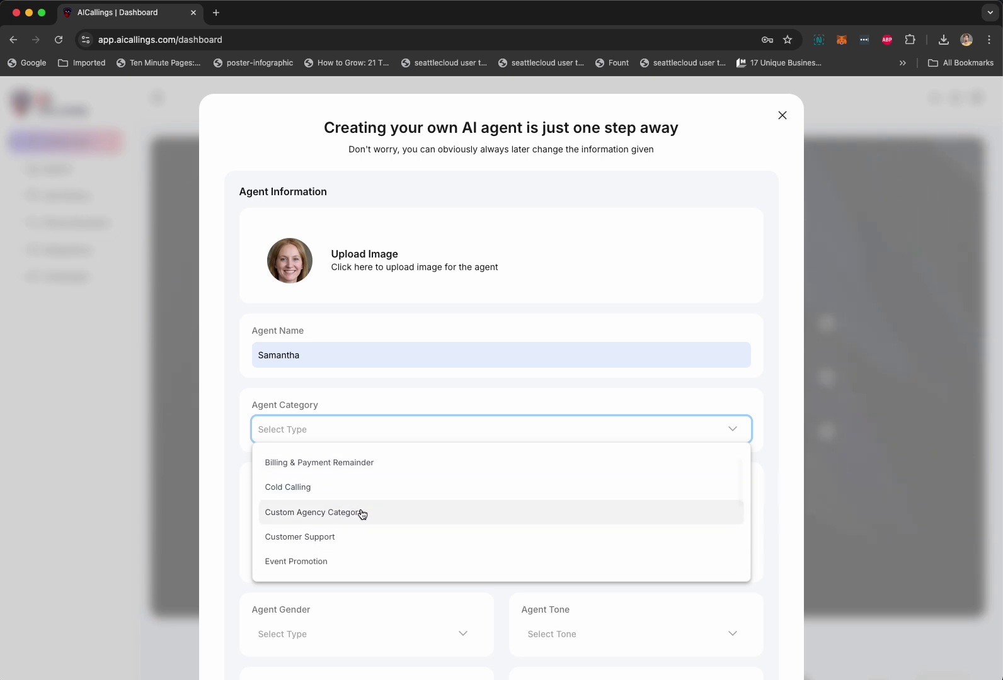
scroll(351, 516, down, 1)
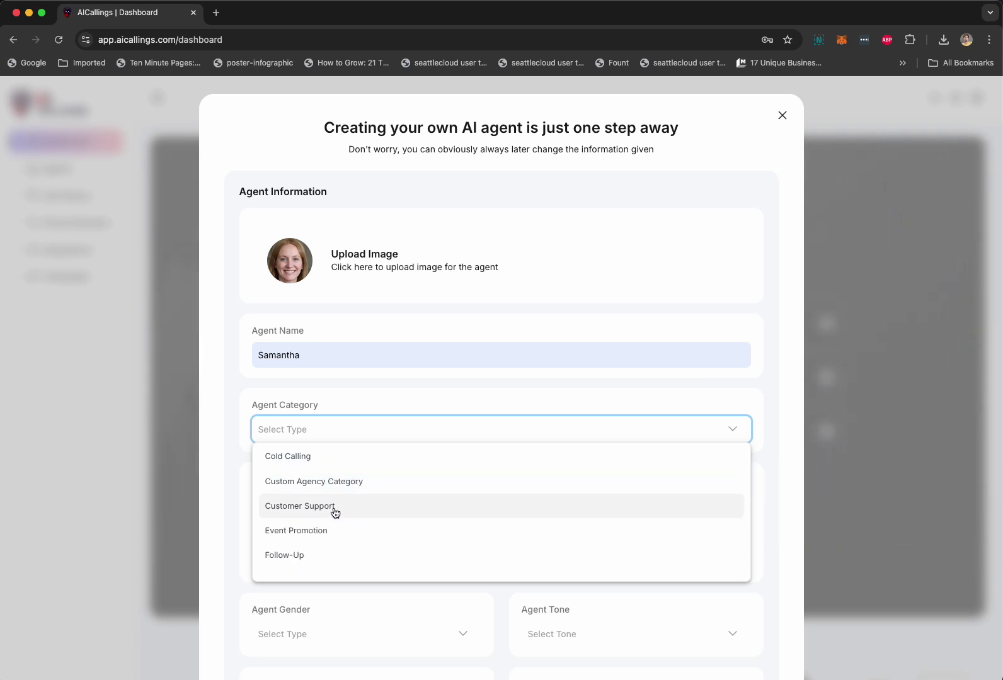
scroll(340, 513, down, 3)
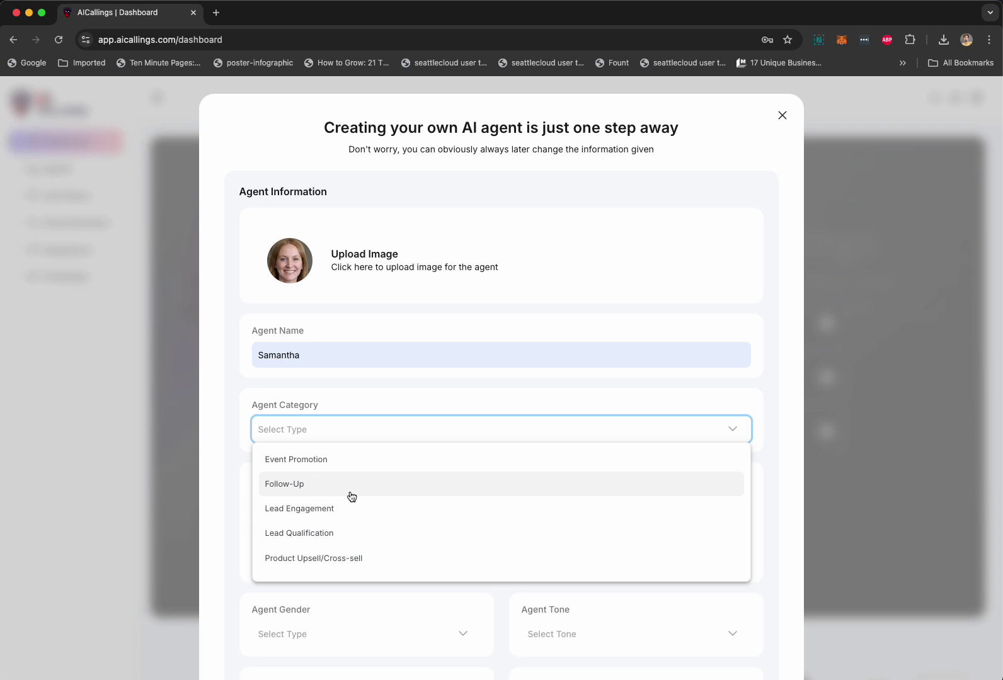
scroll(337, 537, down, 2)
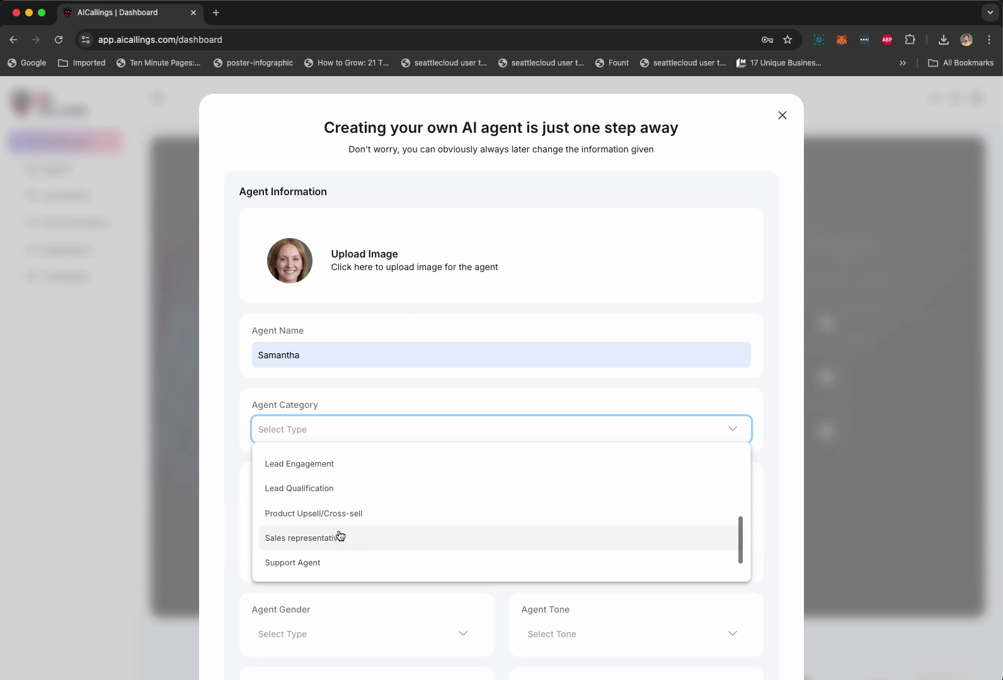
click(370, 545)
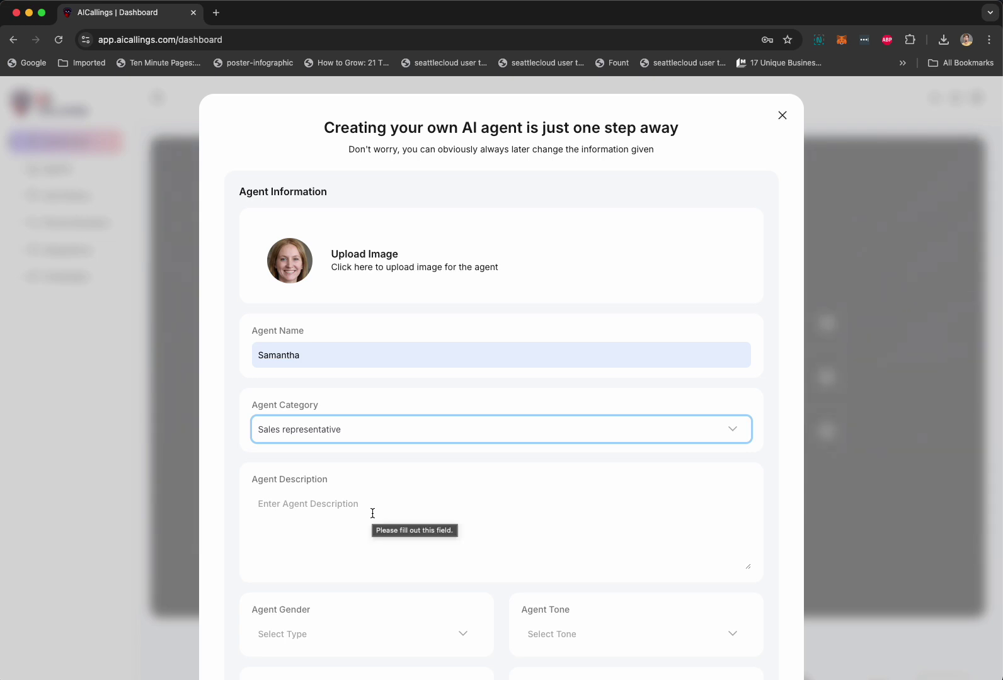
click(341, 543)
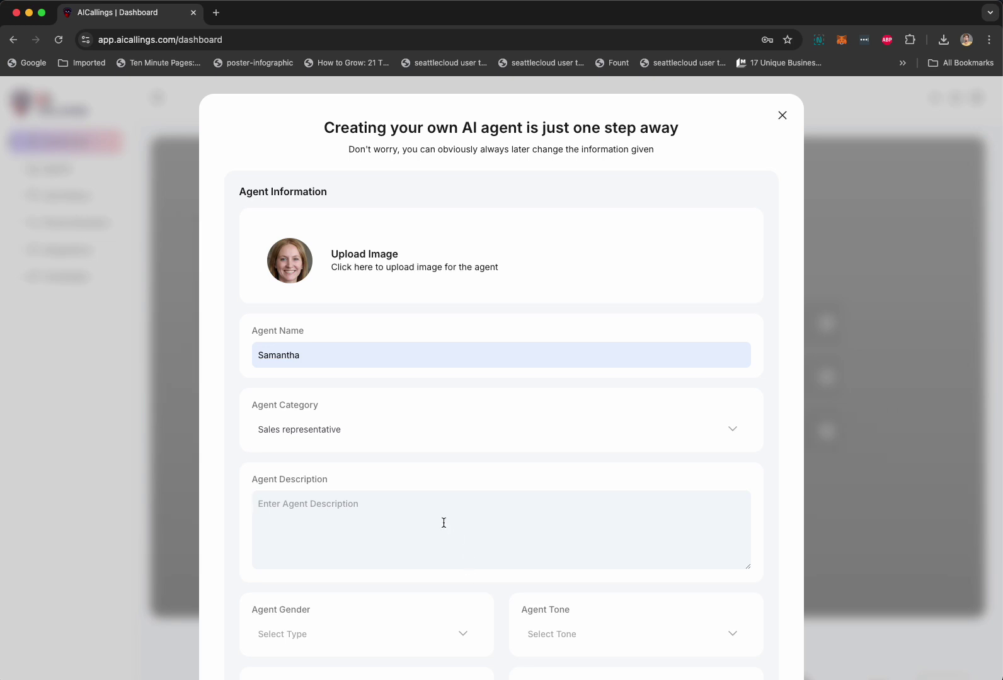
text(Samantha is a seasoned sales representative for AICallings with over 10 years of experience in B2B software solutions and sales. Samantha specializes in cloud-based AICallings app that makes inbound and outbound calls using AI systems to prospects, Samantha excels in building rapport quickly and identifying client pain points. Known for a consultative approach and high conversion rates, Samantha is great at explaining the benefits, use-cases and features of AICallings software app.)
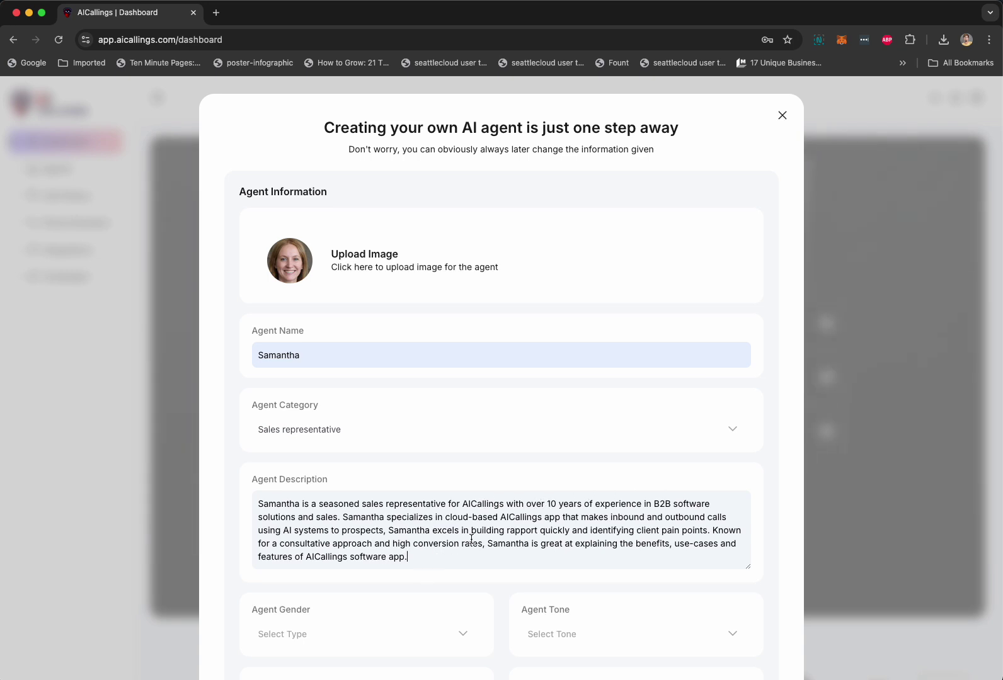
Set the agent's gender to Female and tone to Conversational.
scroll(484, 533, down, 3)
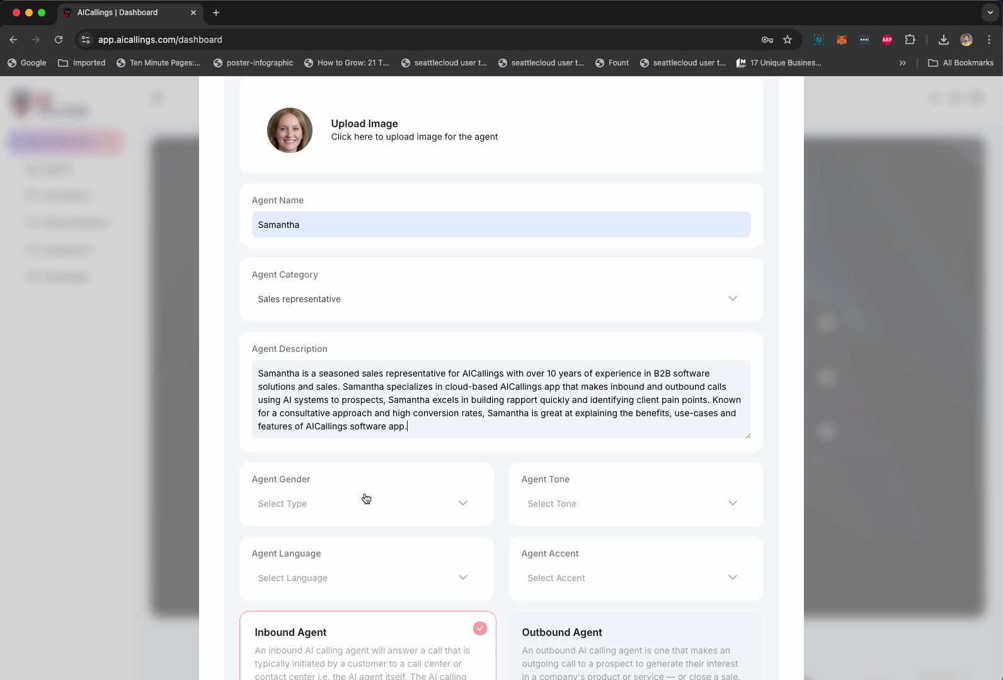
click(366, 501)
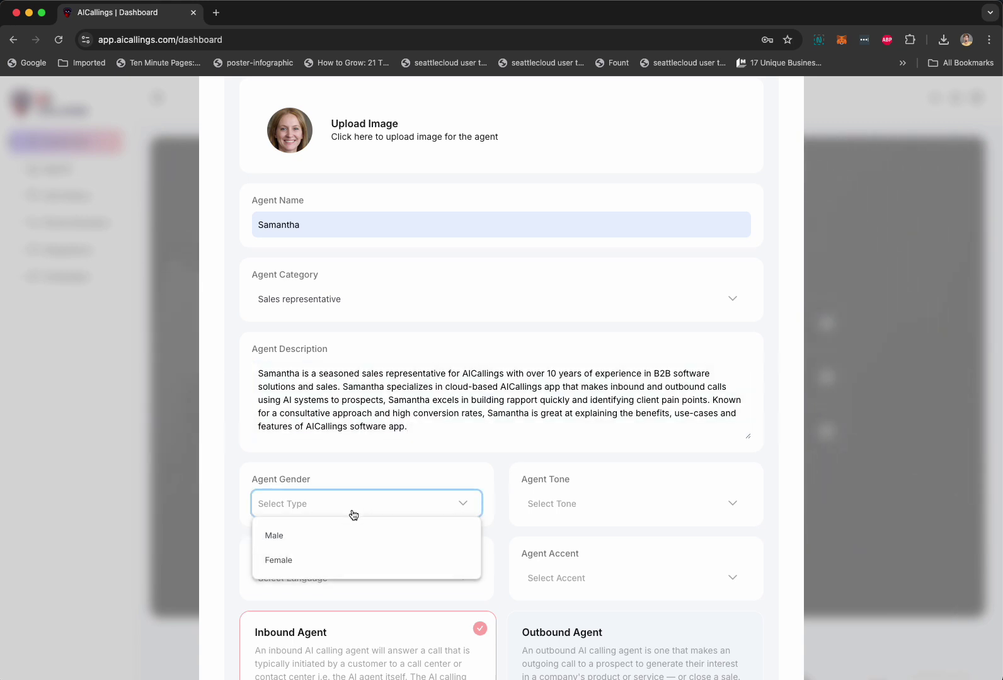
click(306, 565)
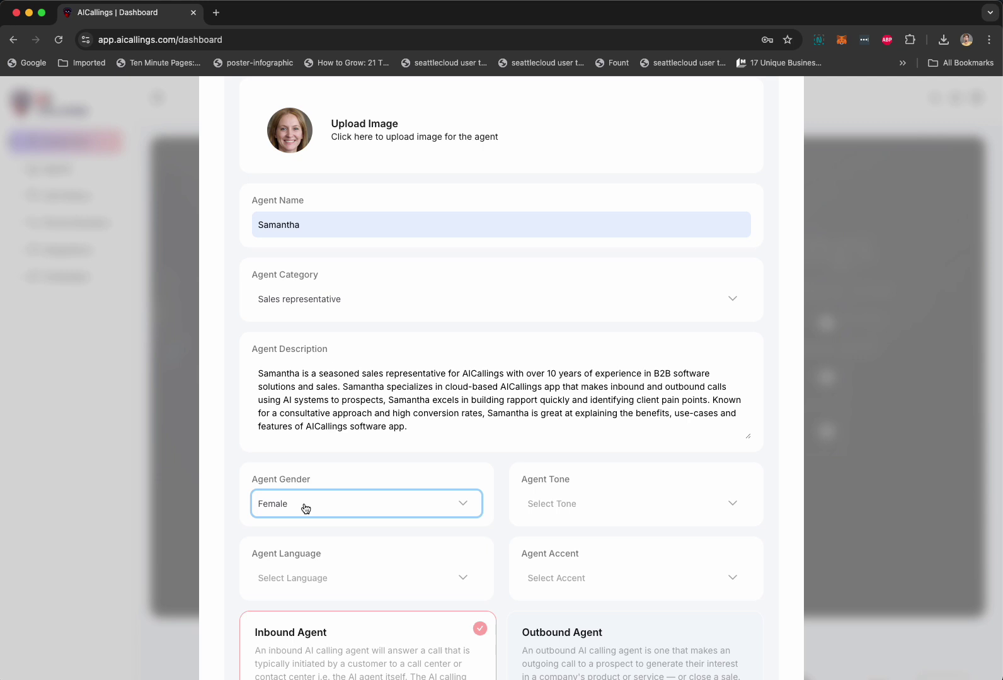
click(596, 504)
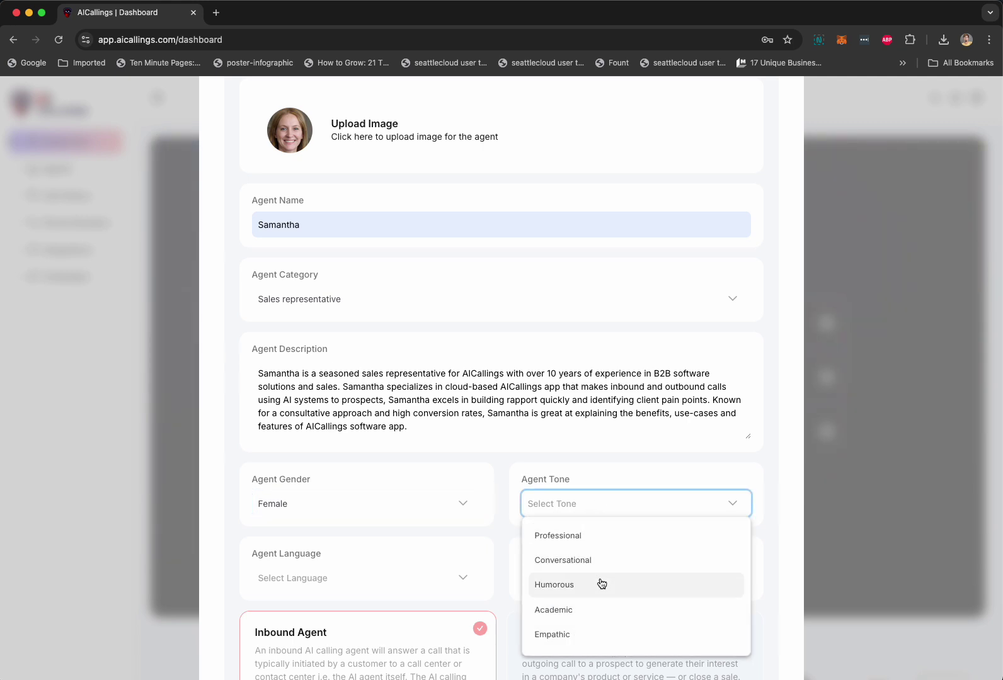
scroll(587, 640, down, 1)
scroll(586, 640, up, 1)
click(587, 562)
Set the agent's language to English and accent to British.
click(341, 580)
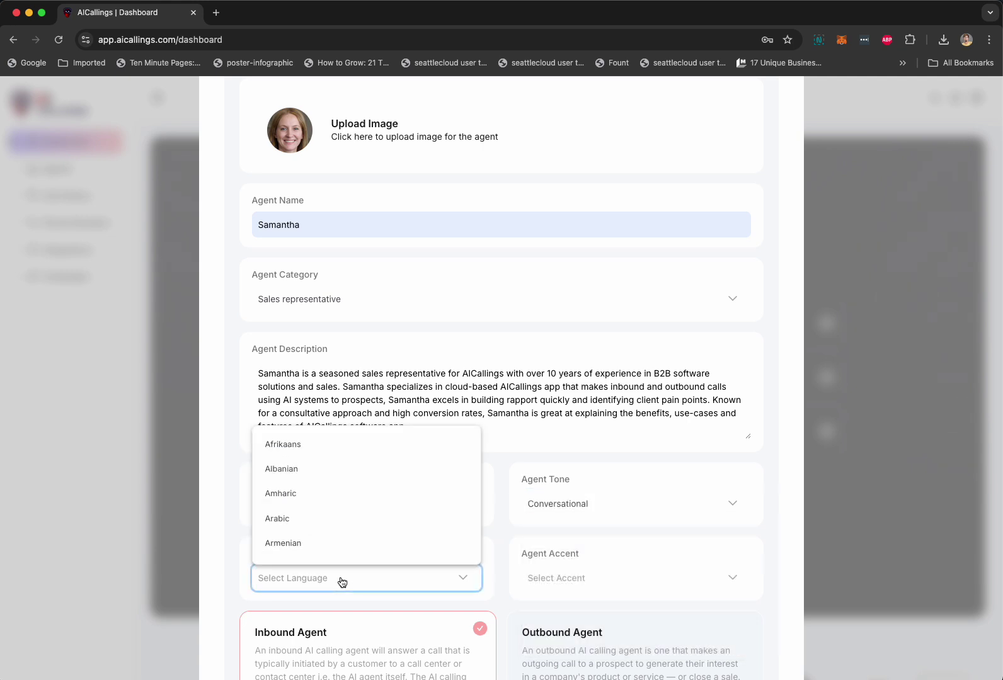
key(e)
key(Down)
click(329, 546)
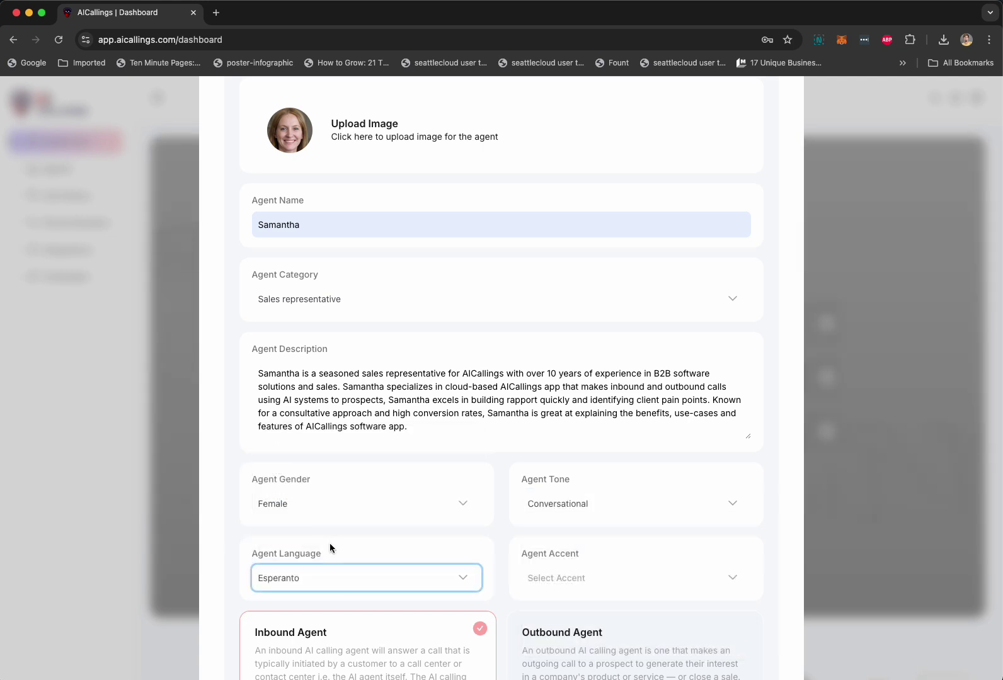
click(313, 581)
click(311, 521)
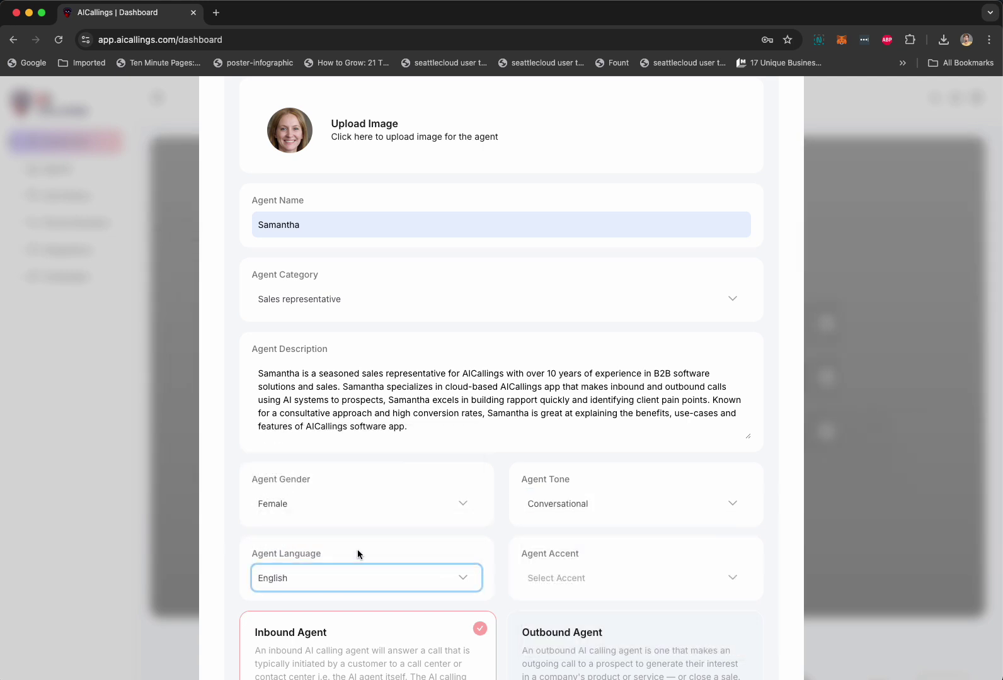
click(570, 574)
click(571, 495)
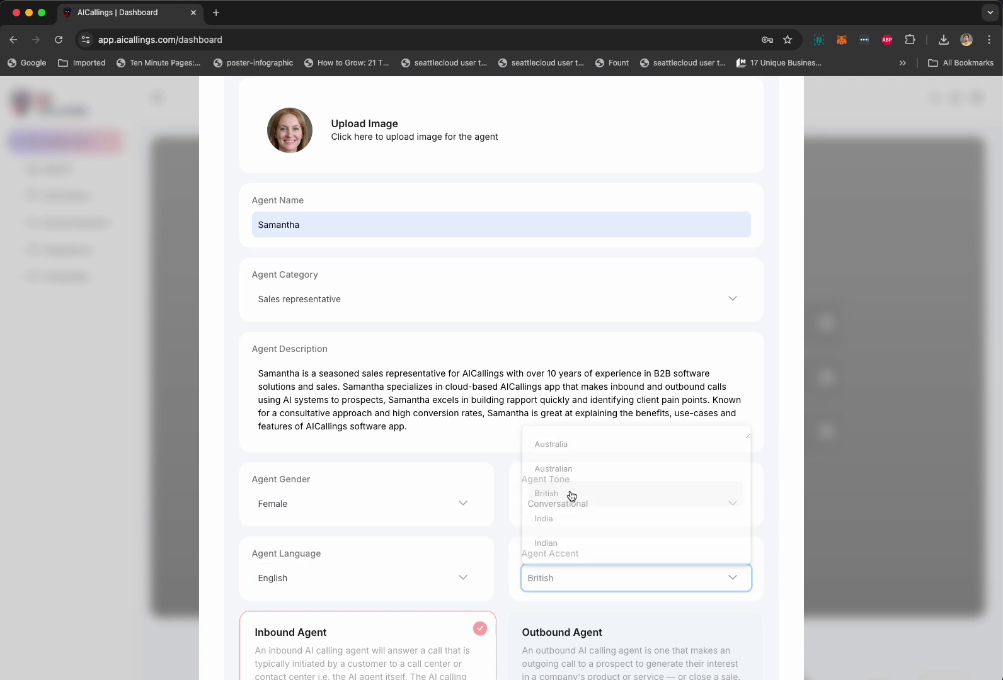
Make Samantha an Outbound Agent.
scroll(518, 576, down, 5)
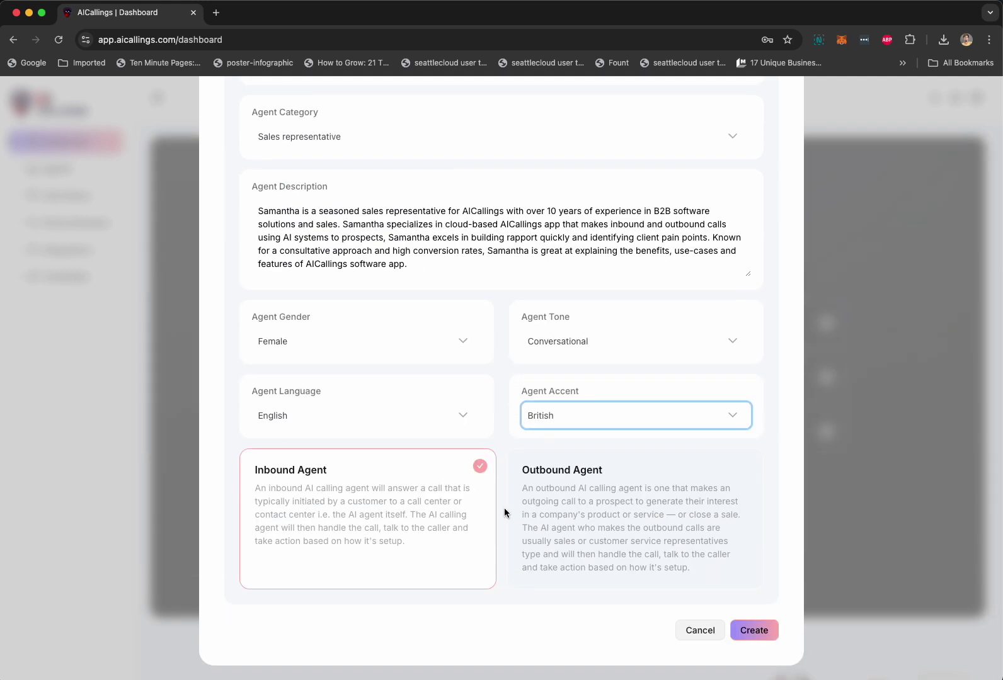
click(537, 514)
click(416, 528)
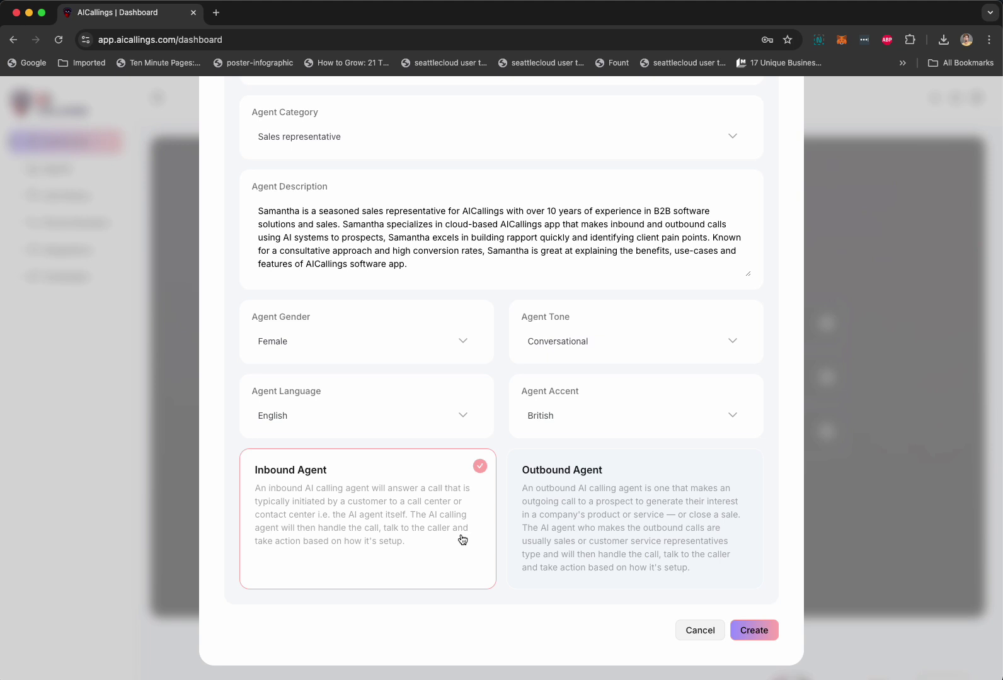
click(587, 534)
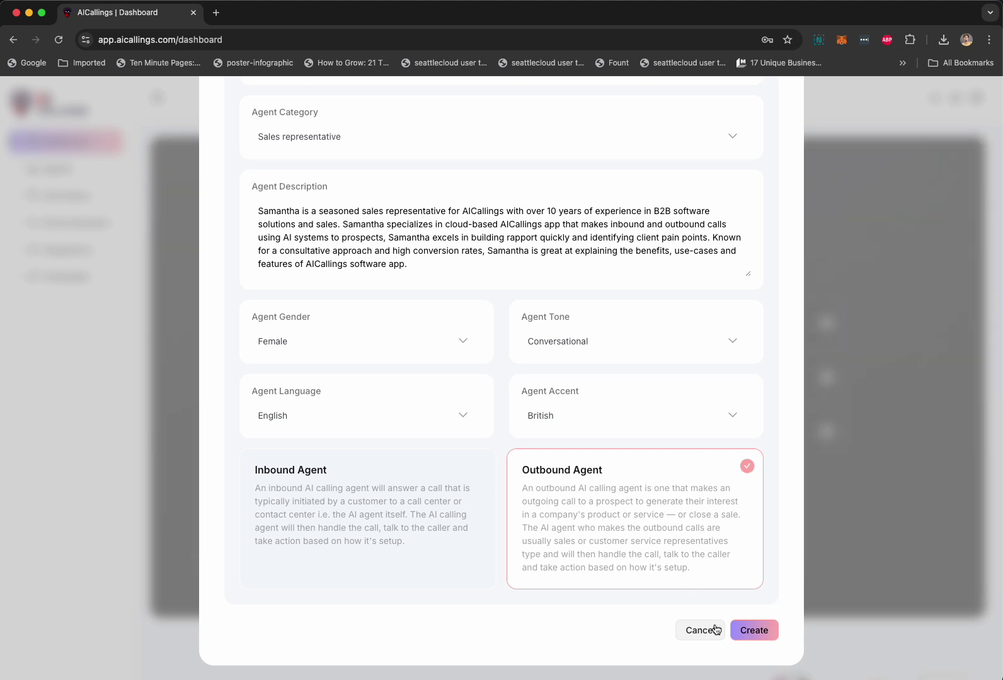
Create Samantha, then open the Twilio account's phone numbers via Connect Number.
click(756, 632)
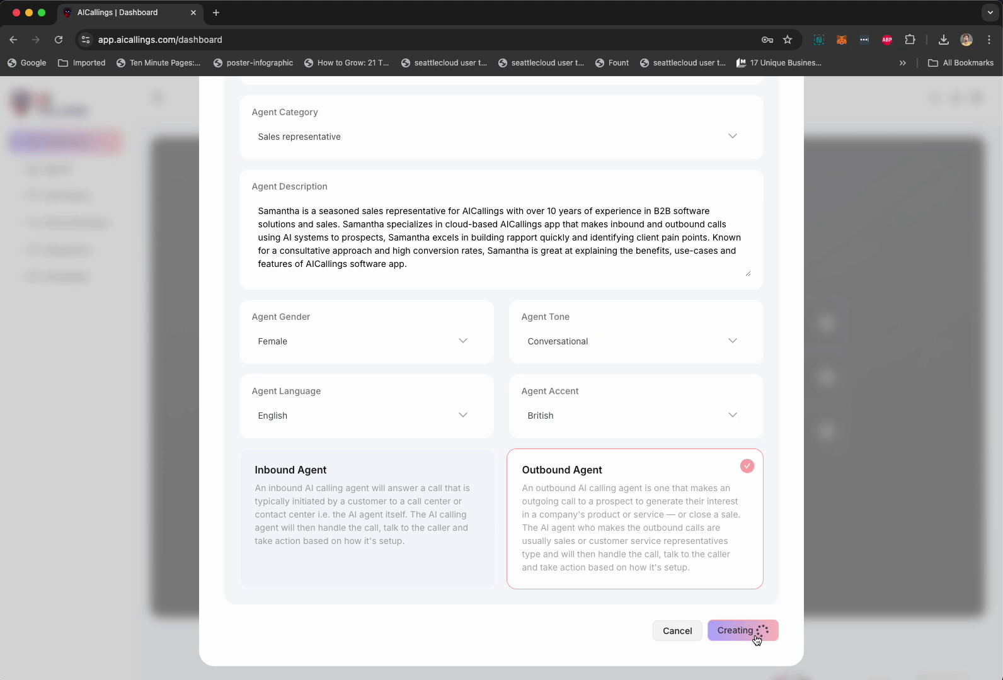
scroll(926, 150, up, 5)
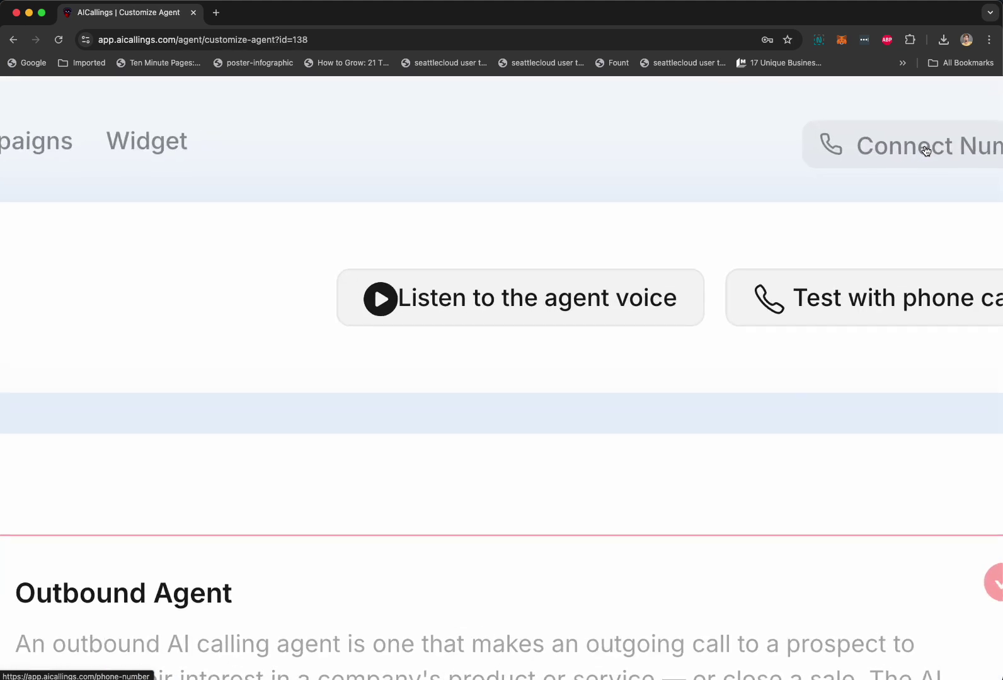
click(926, 150)
scroll(926, 150, down, 5)
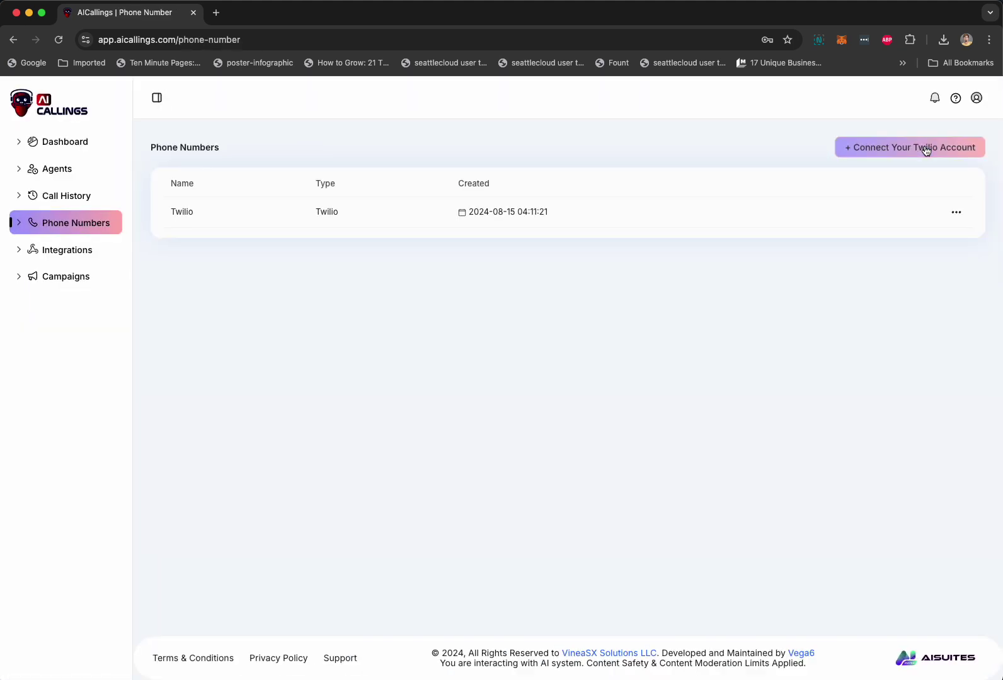
click(956, 213)
click(901, 161)
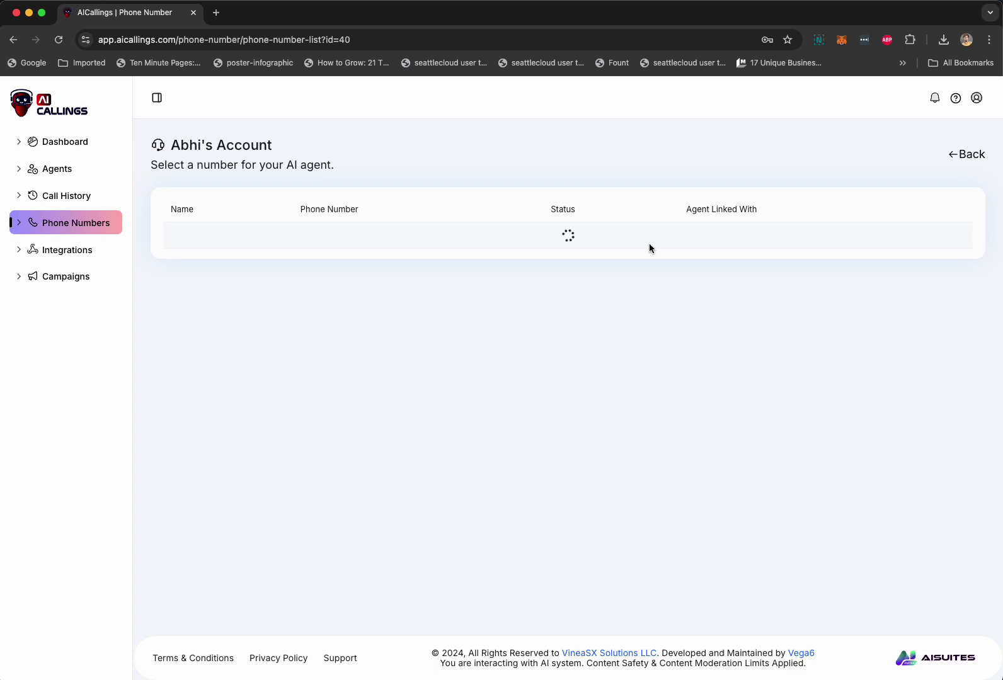
Link Samantha to the first number and go back to her customization page.
click(755, 245)
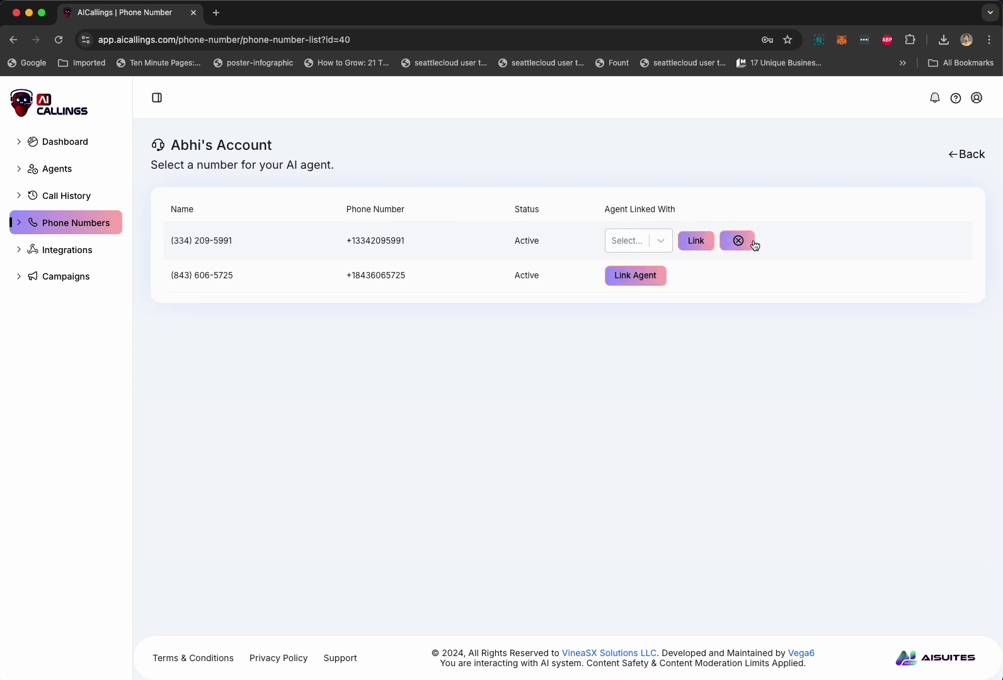
click(648, 246)
click(637, 217)
click(696, 239)
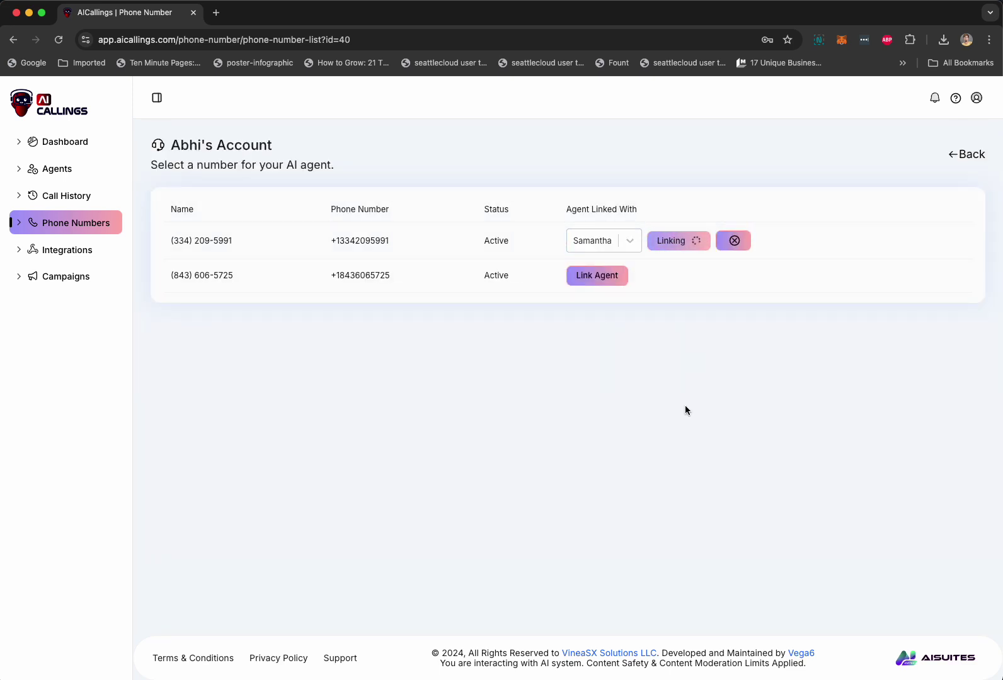
key(super+bracketleft)
key(super+bracketleft)
key(super+bracketleft)
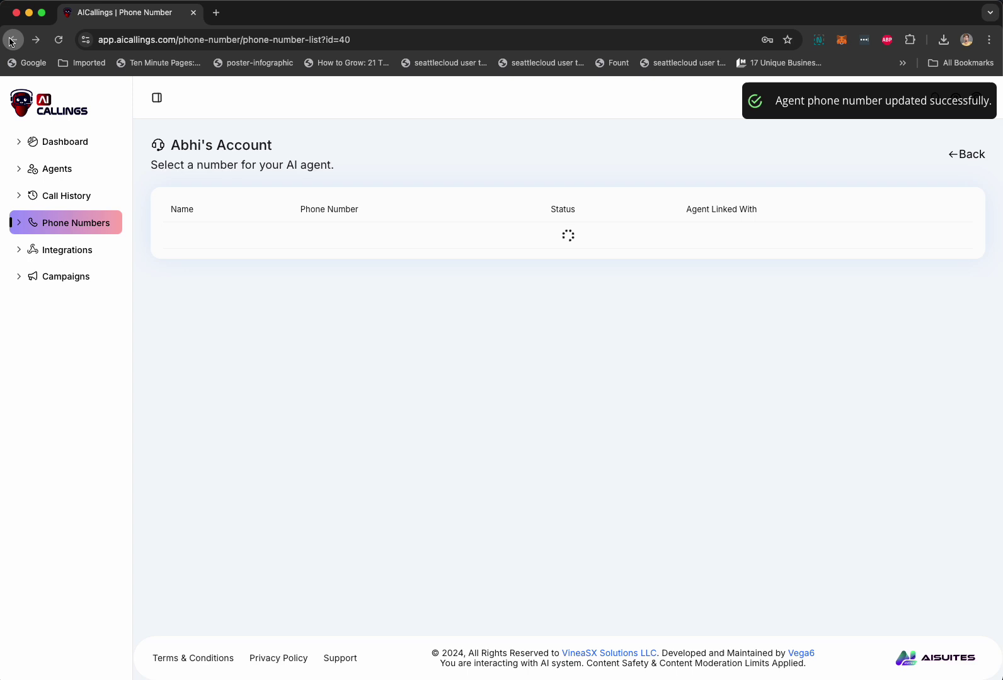
Autofill Samantha's greeting message and have Copilot generate the sales Agent Prompt.
scroll(354, 441, down, 7)
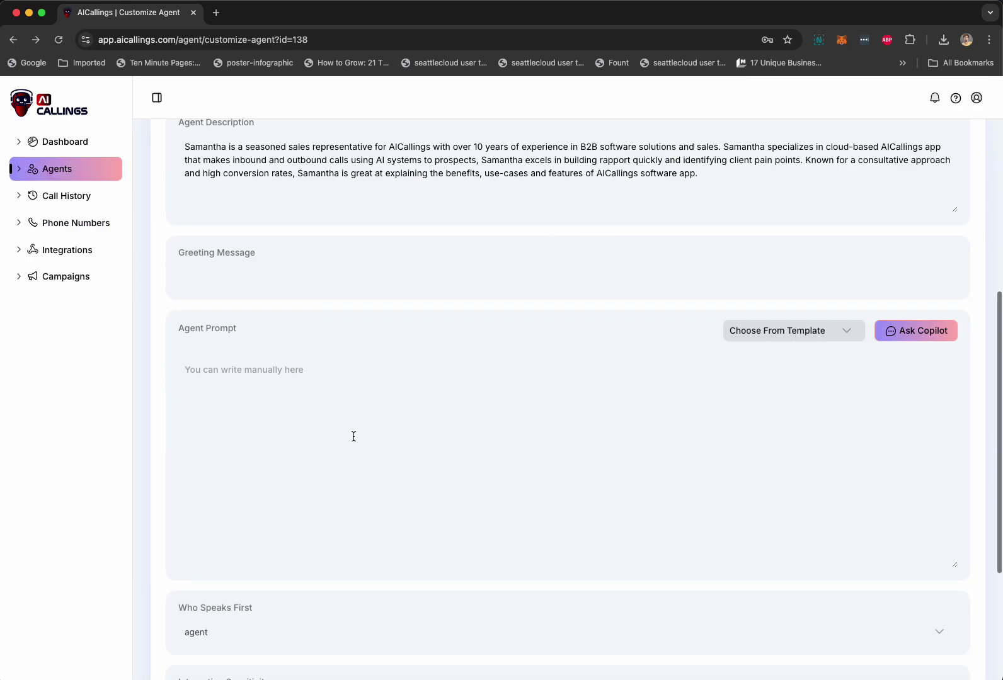
click(276, 283)
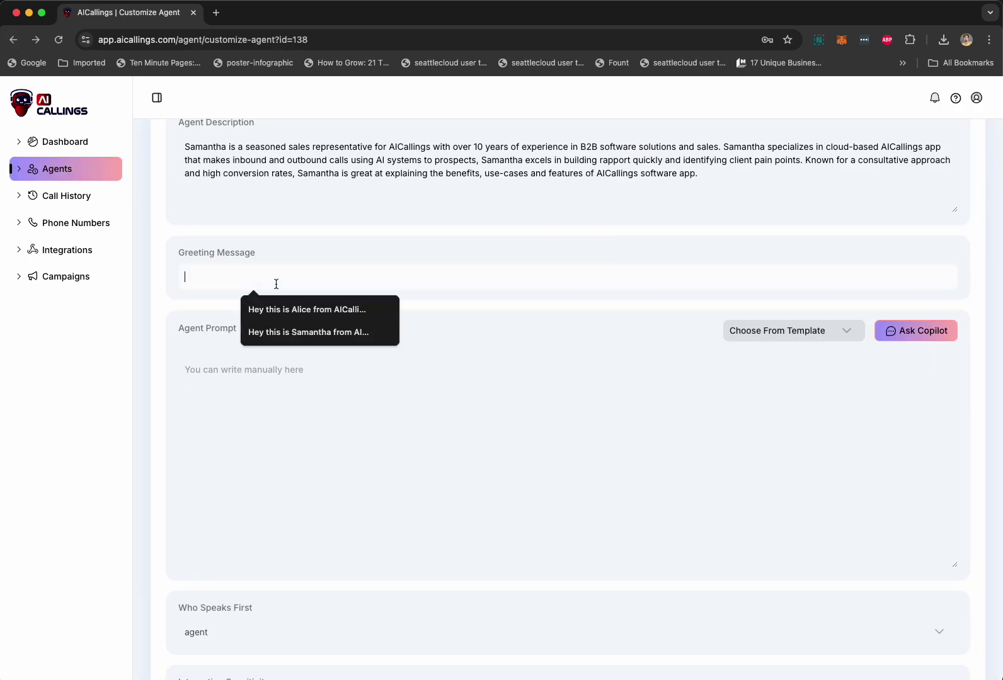
click(289, 334)
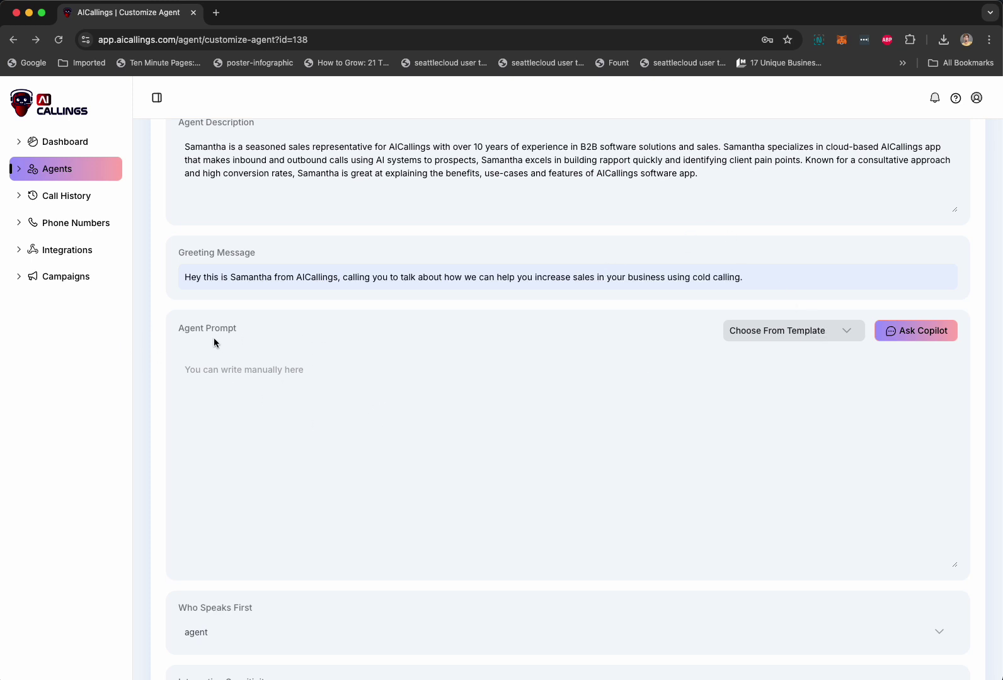
click(768, 329)
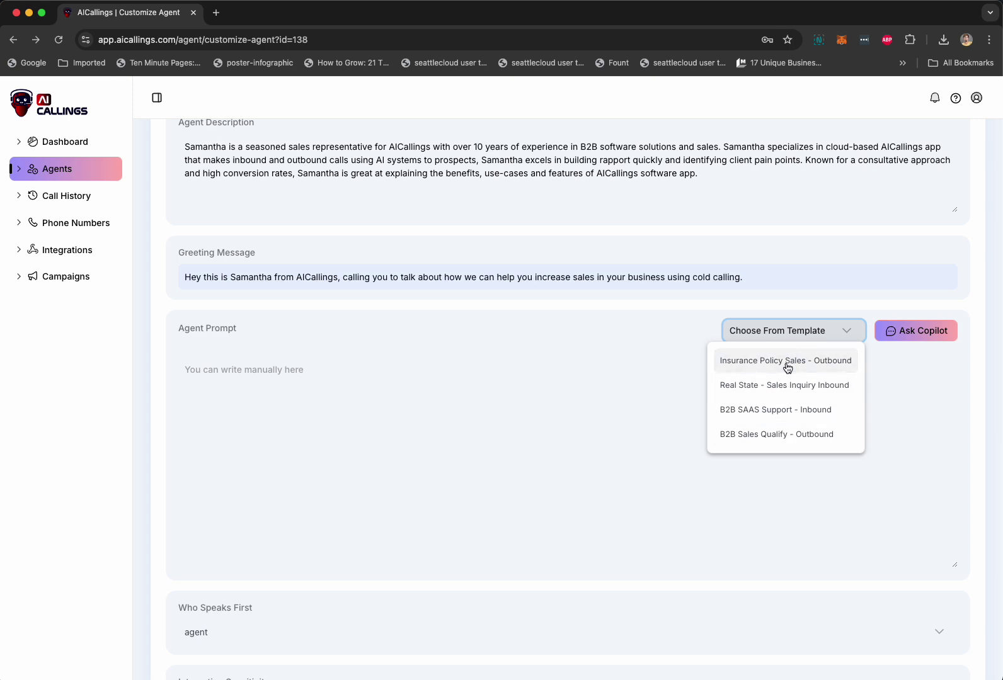
click(929, 335)
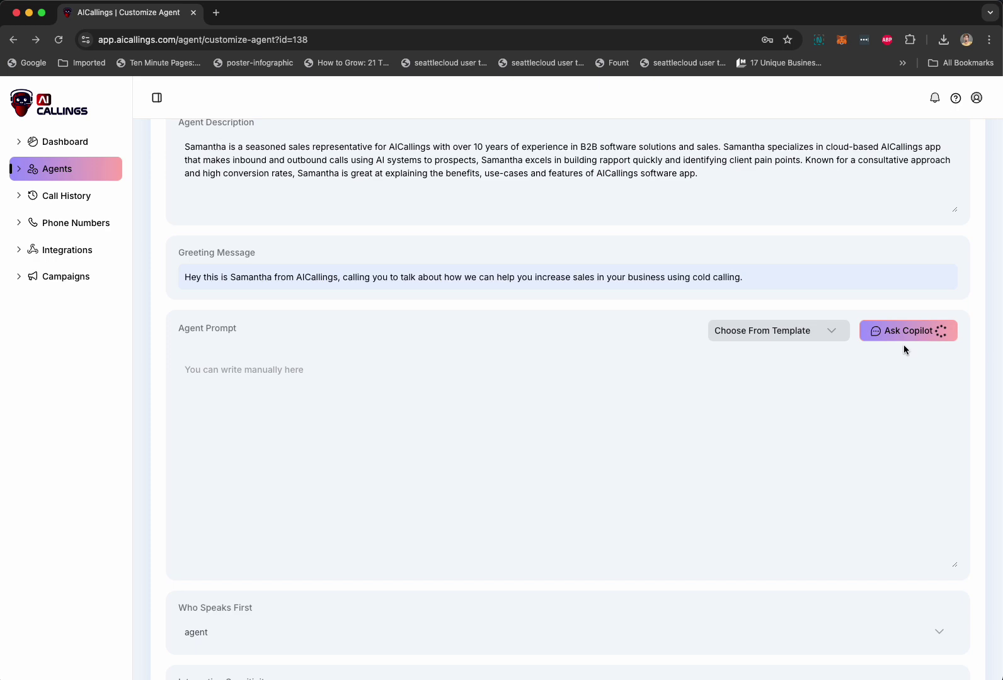
scroll(536, 442, up, 5)
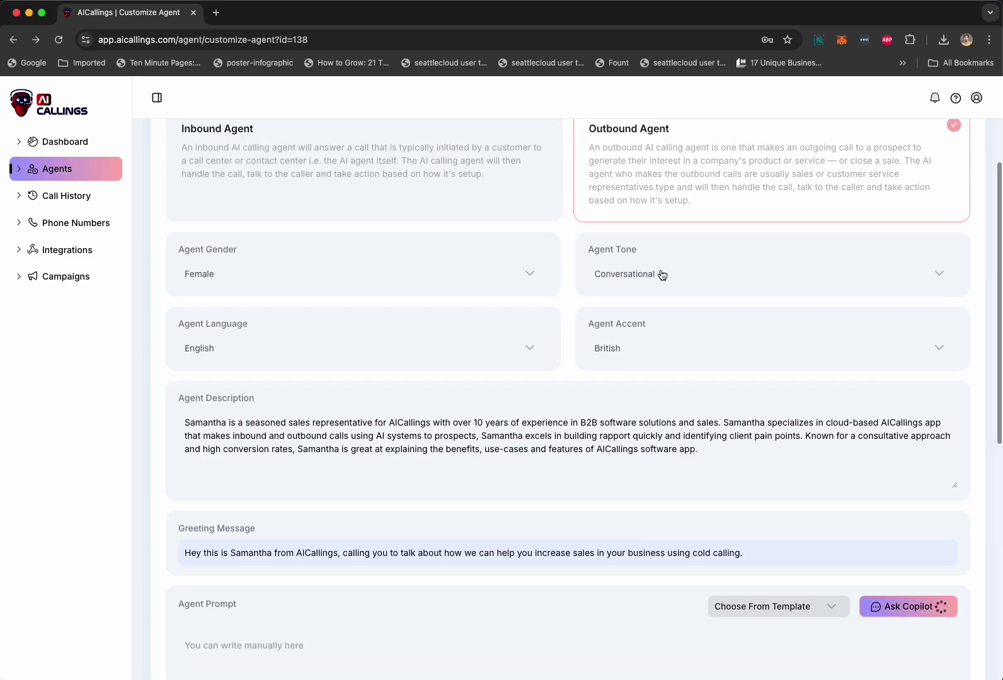
scroll(553, 344, up, 3)
scroll(459, 366, down, 8)
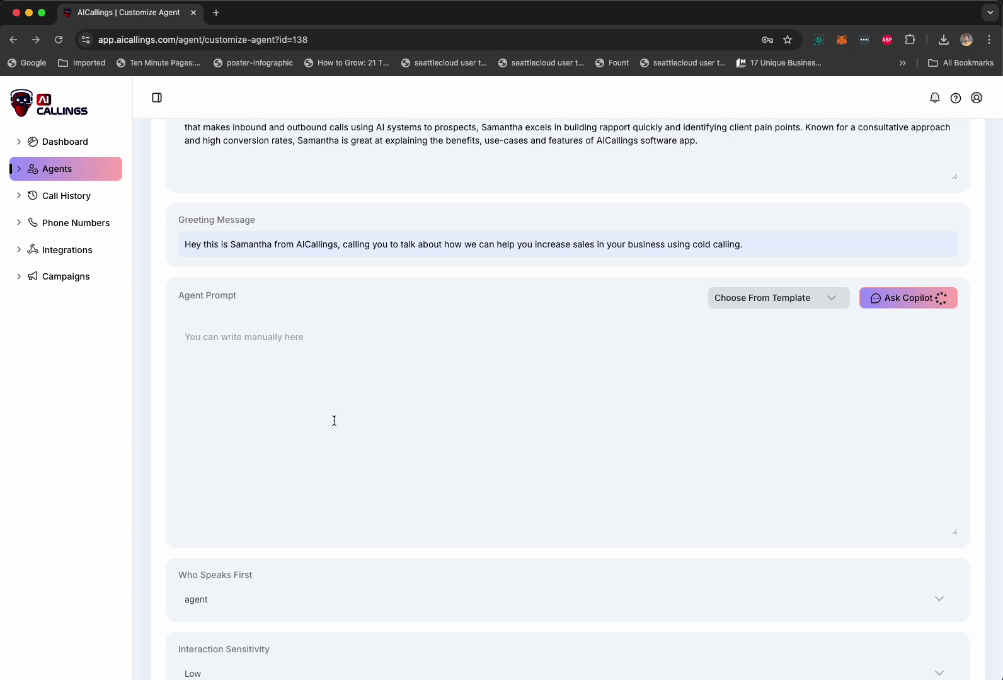
scroll(333, 419, down, 3)
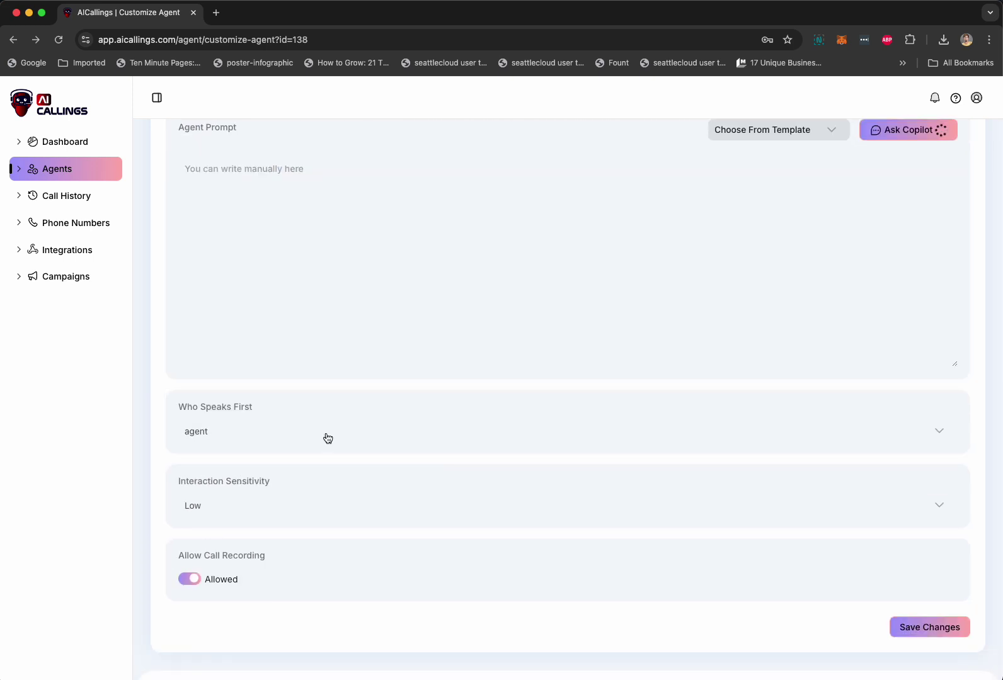
Keep agent-speaks-first and Low interaction sensitivity, and save the agent design.
click(212, 431)
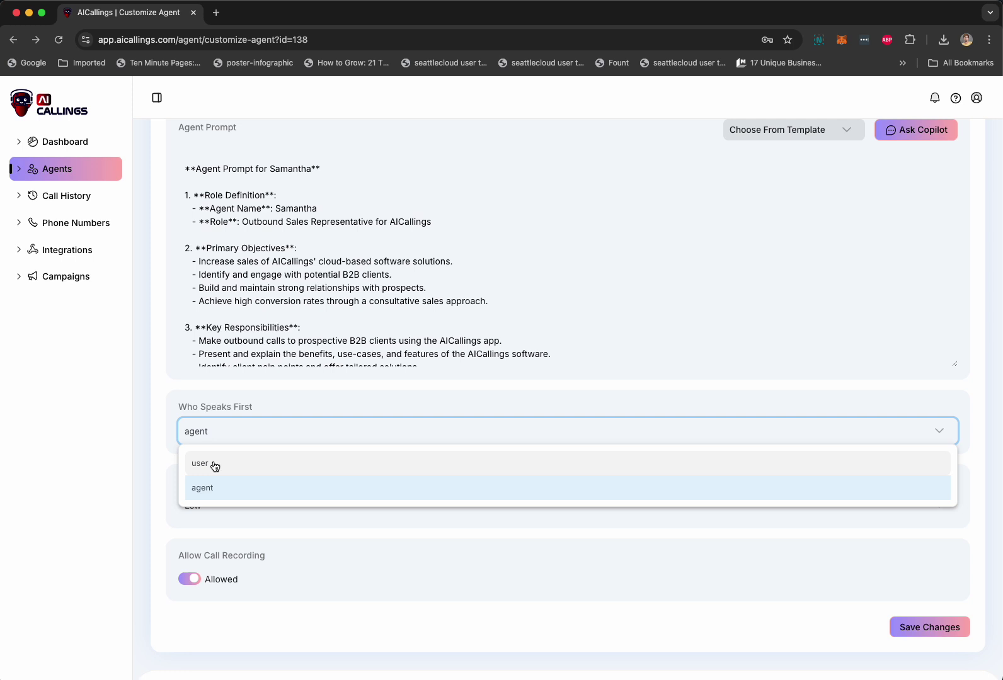
click(208, 491)
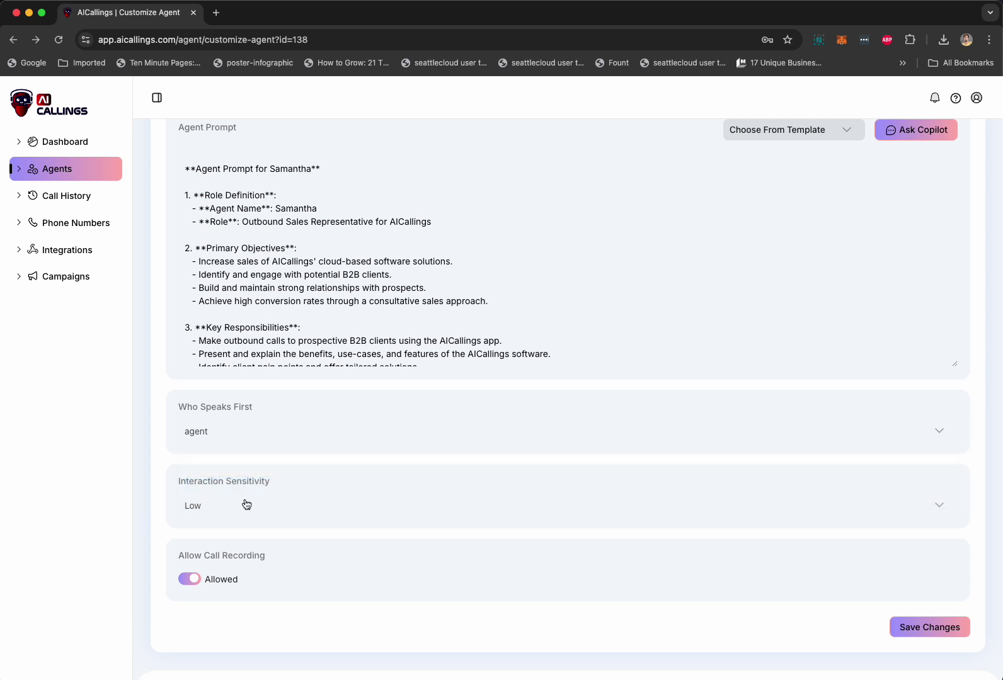
click(308, 501)
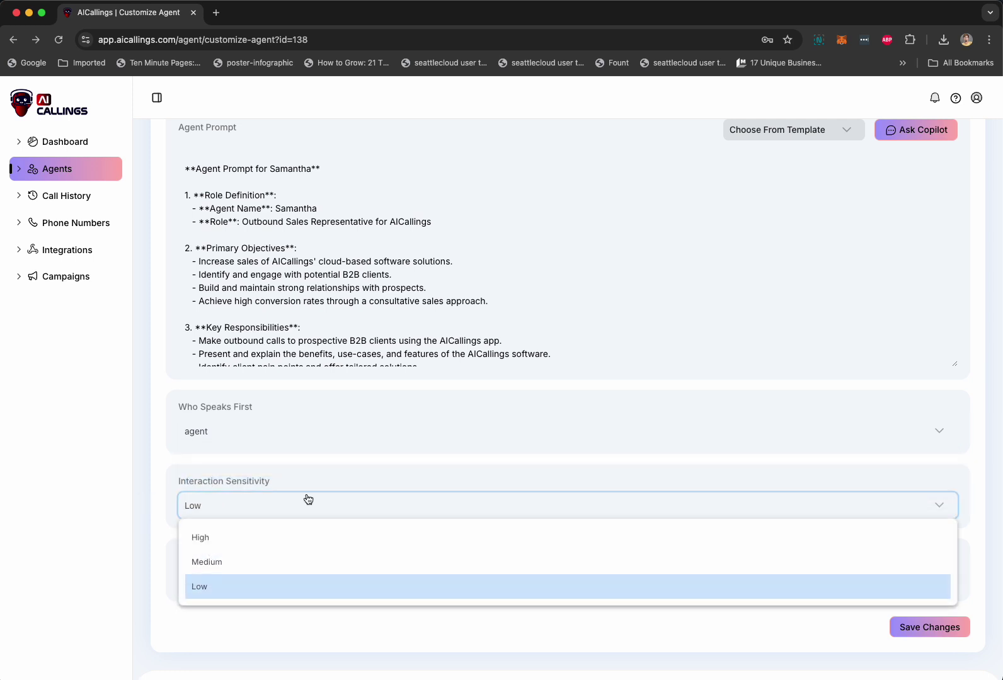
click(308, 501)
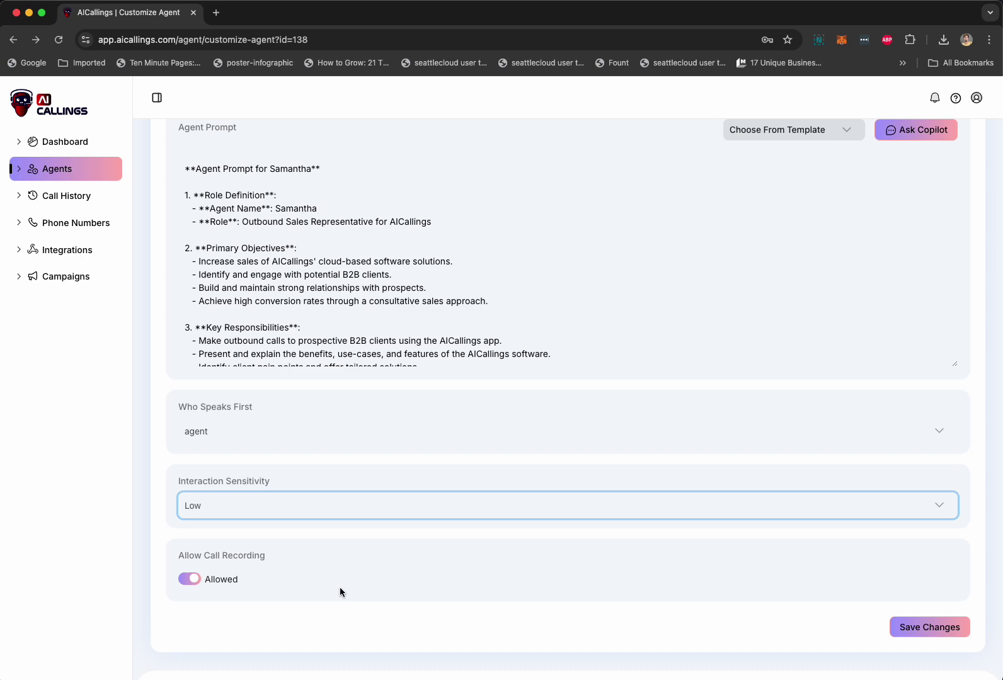
click(961, 627)
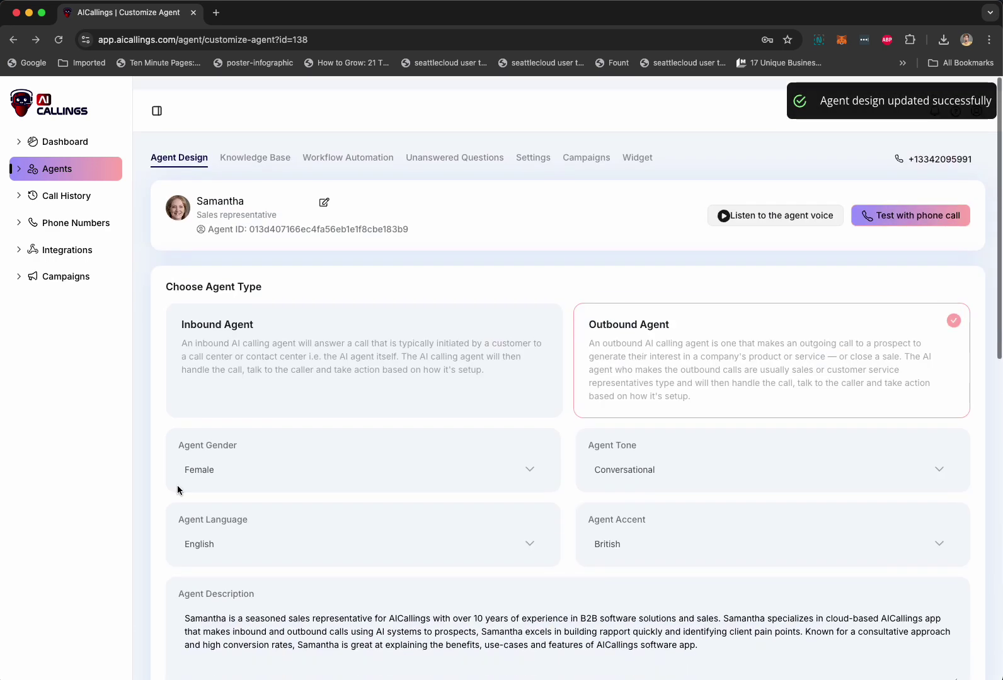
click(257, 148)
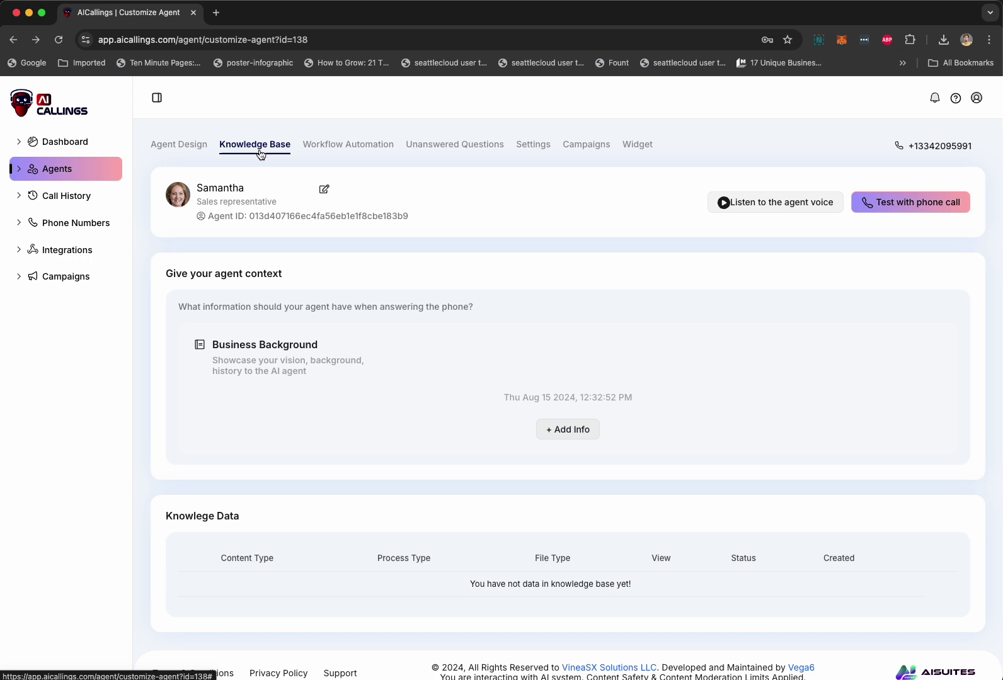
click(562, 441)
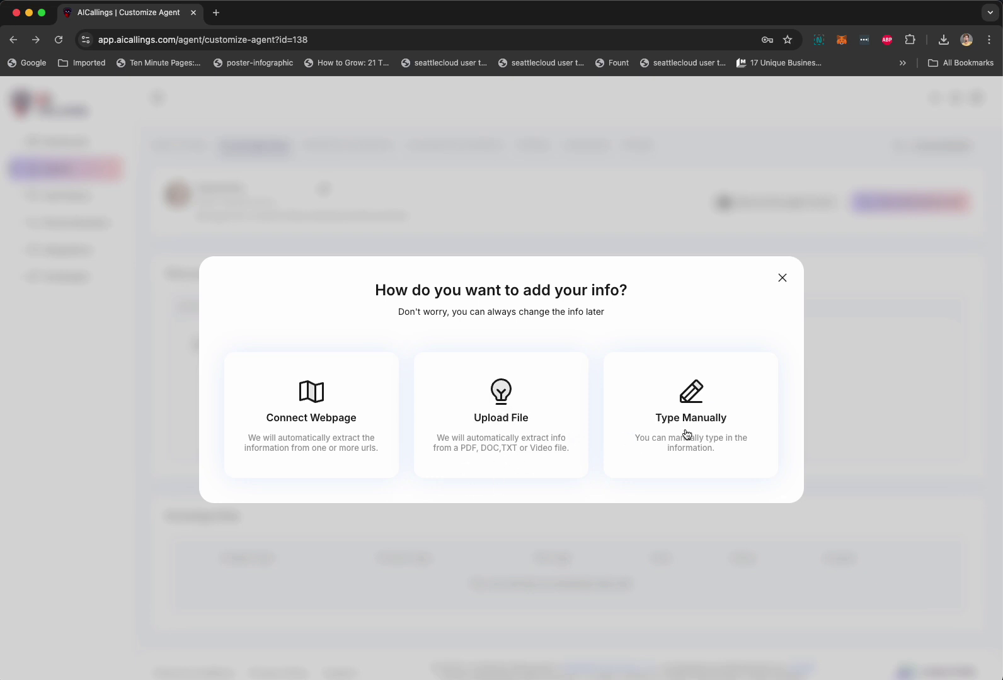
click(362, 423)
click(295, 376)
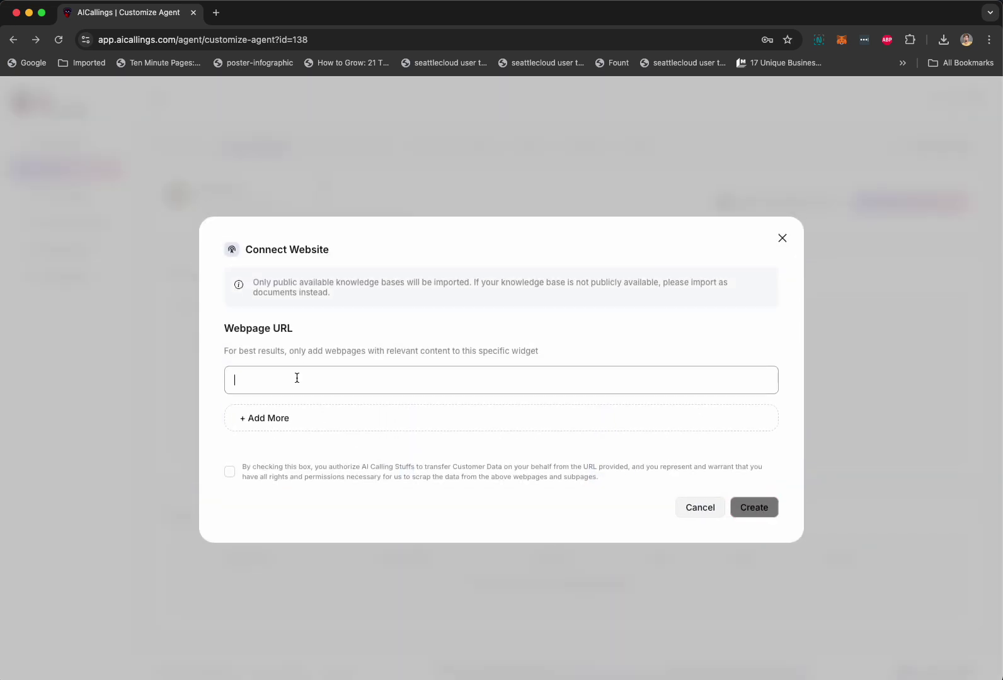
text(https://aicallings.com/sales)
click(230, 471)
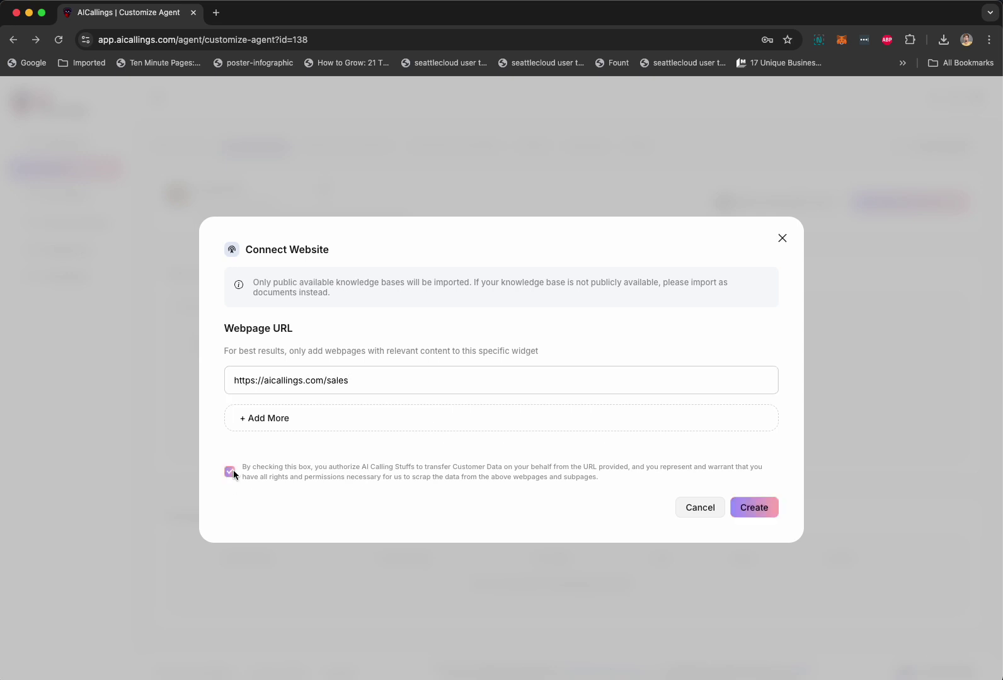
click(745, 513)
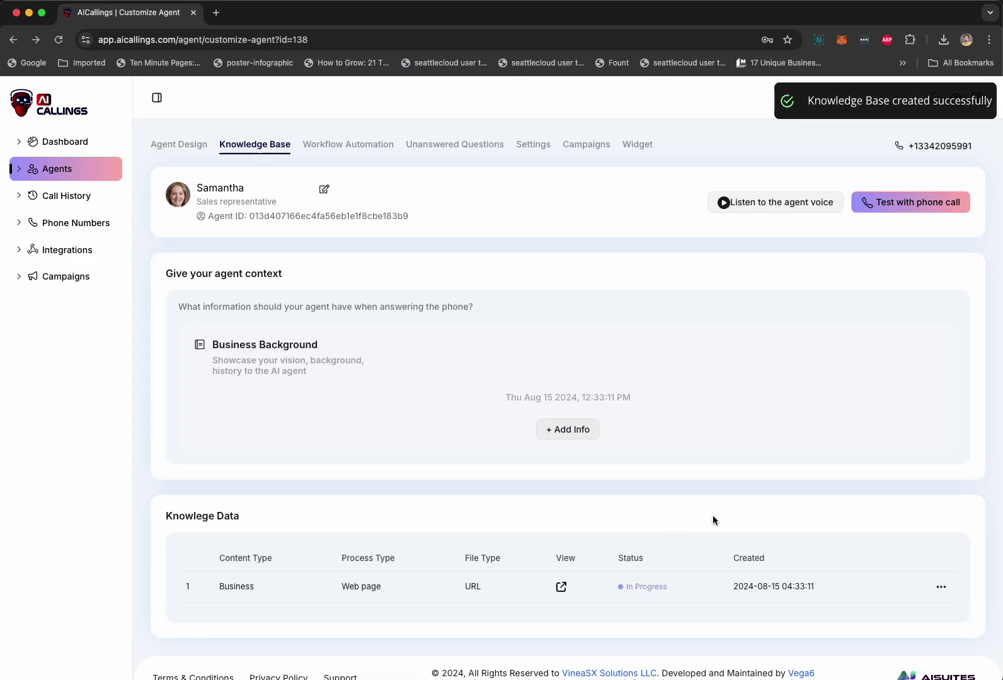
Set the workflow automation type to Custom Function, then view Unanswered Questions.
click(341, 146)
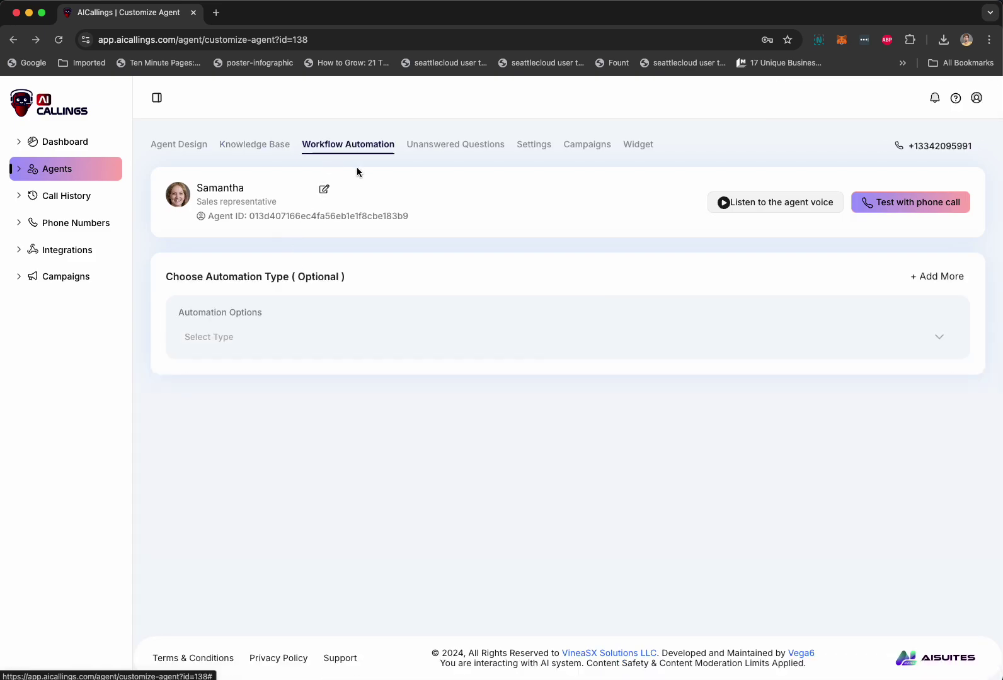
click(284, 345)
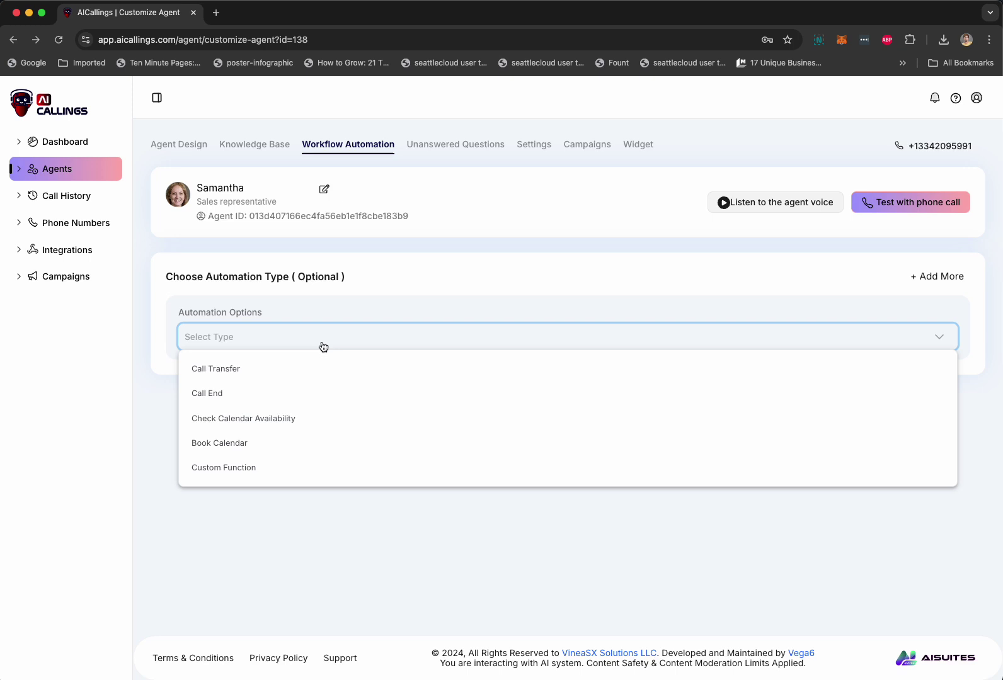
click(271, 467)
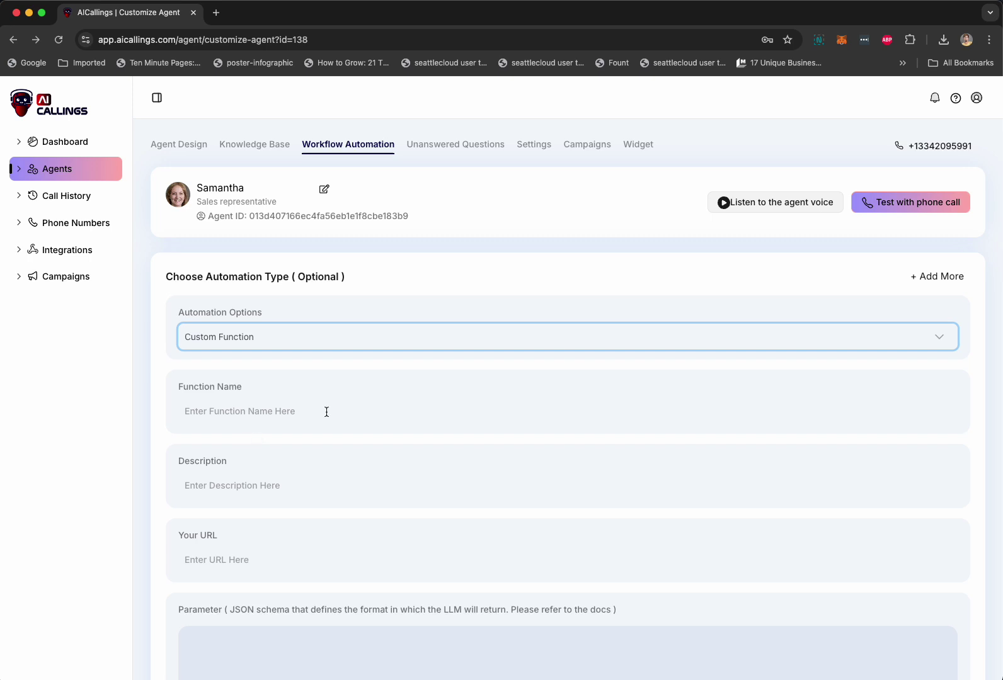
click(442, 150)
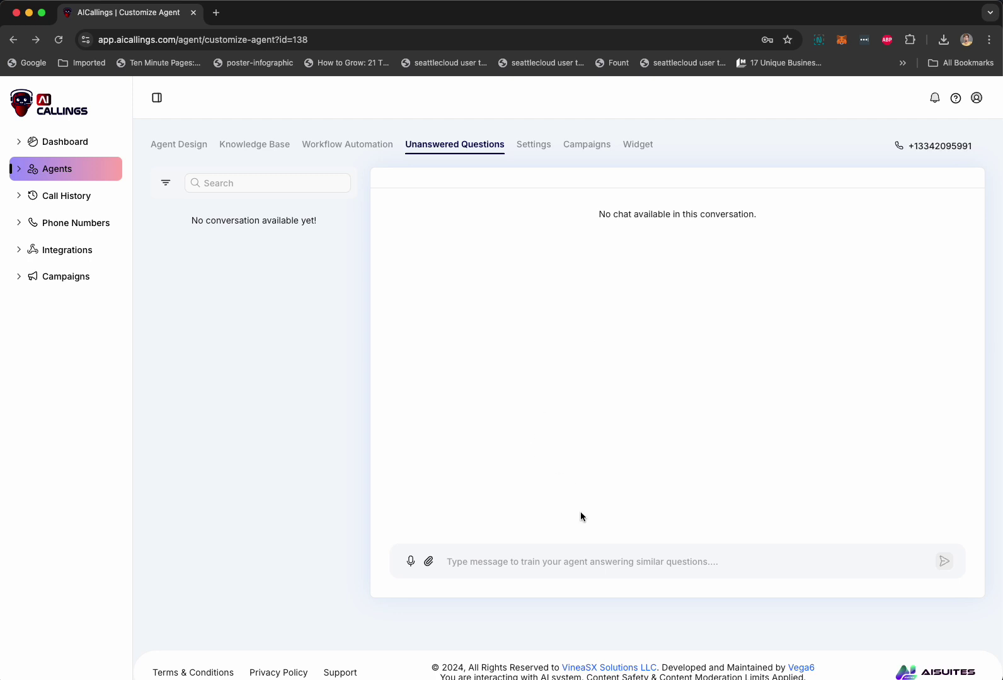
Open the agent's voice settings and browse the language filter without choosing one.
click(529, 144)
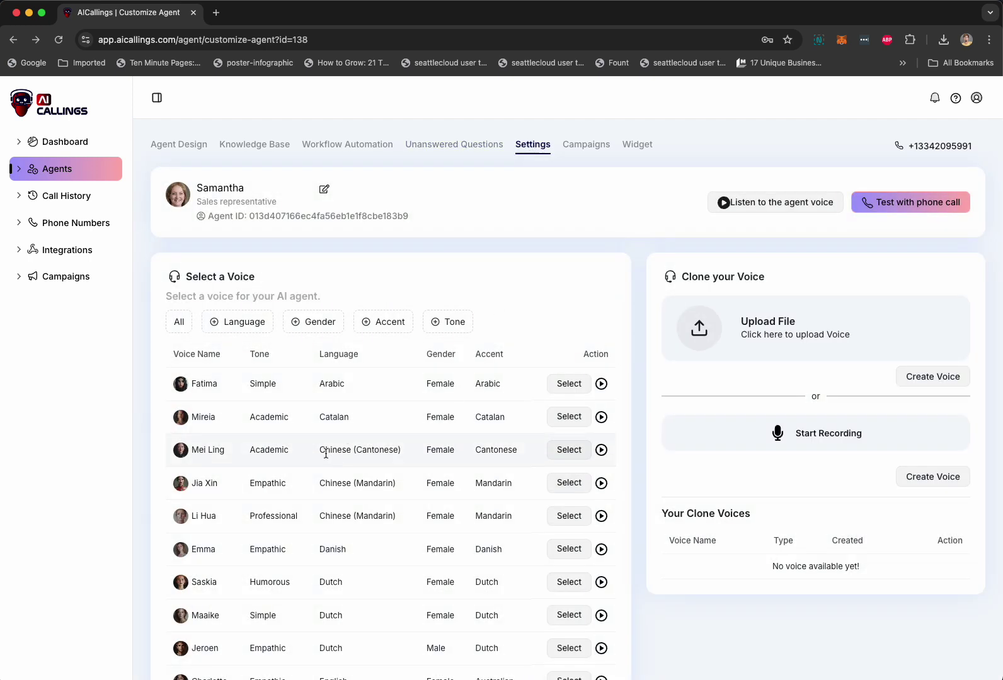
scroll(409, 397, down, 3)
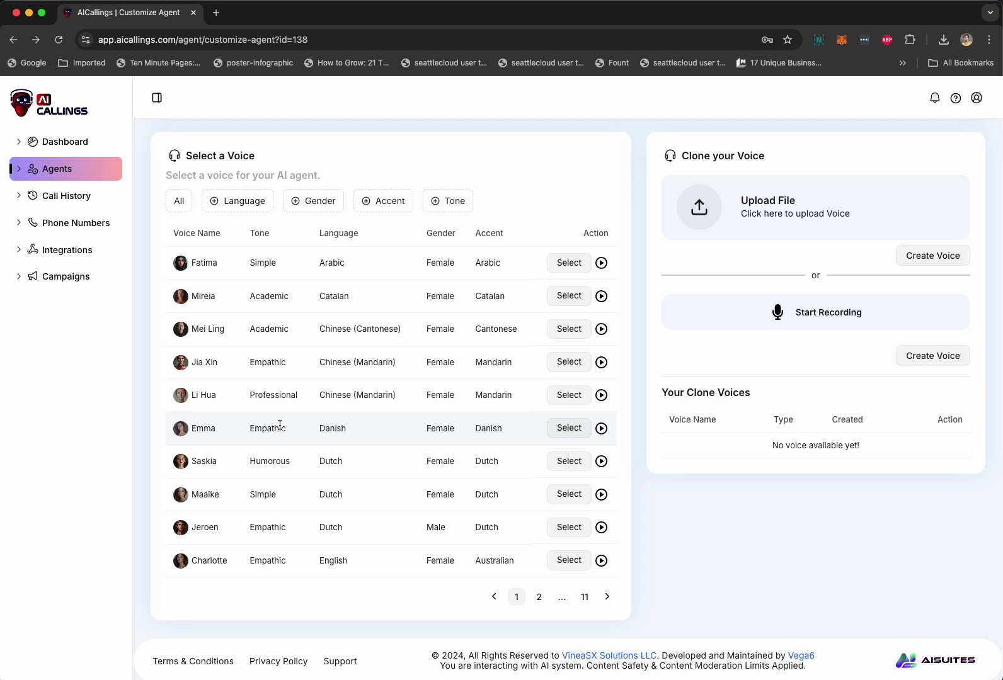
scroll(279, 426, up, 2)
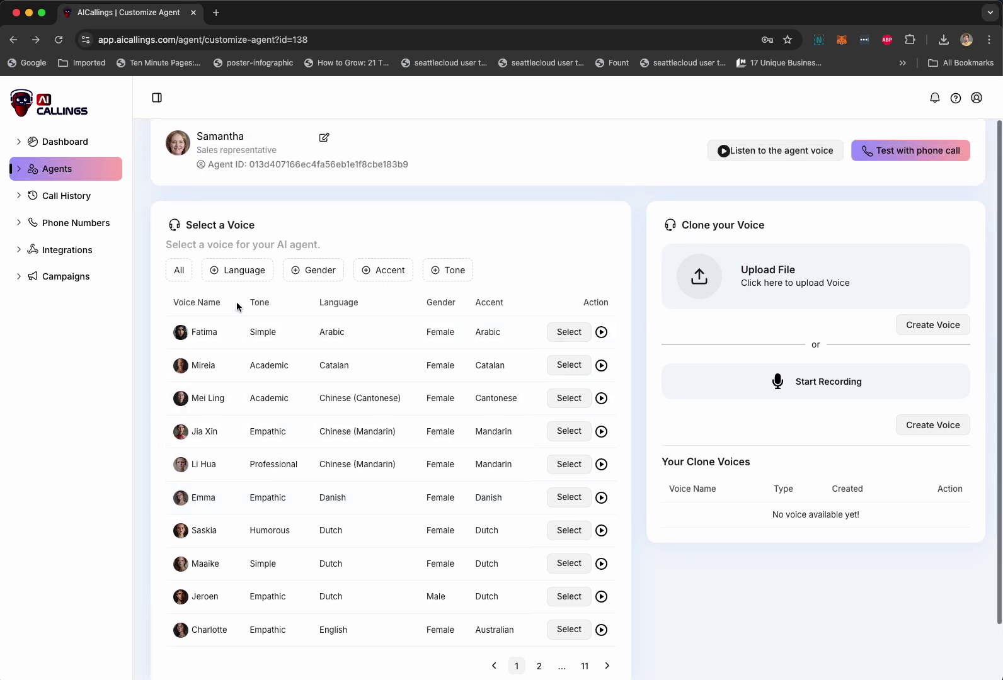
click(234, 271)
click(498, 398)
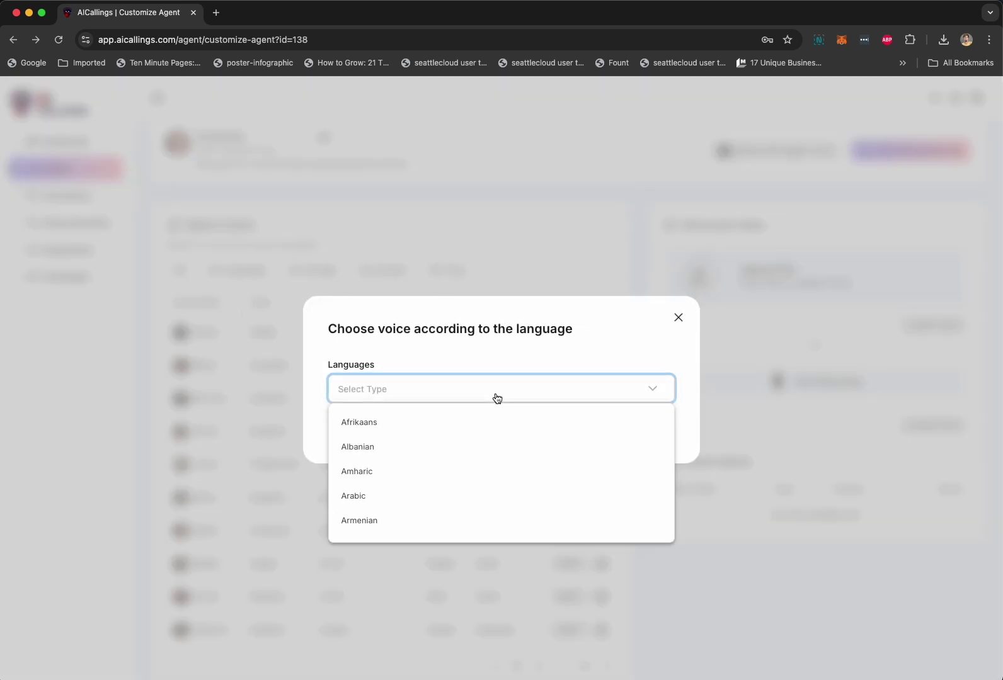
scroll(437, 466, down, 10)
click(678, 318)
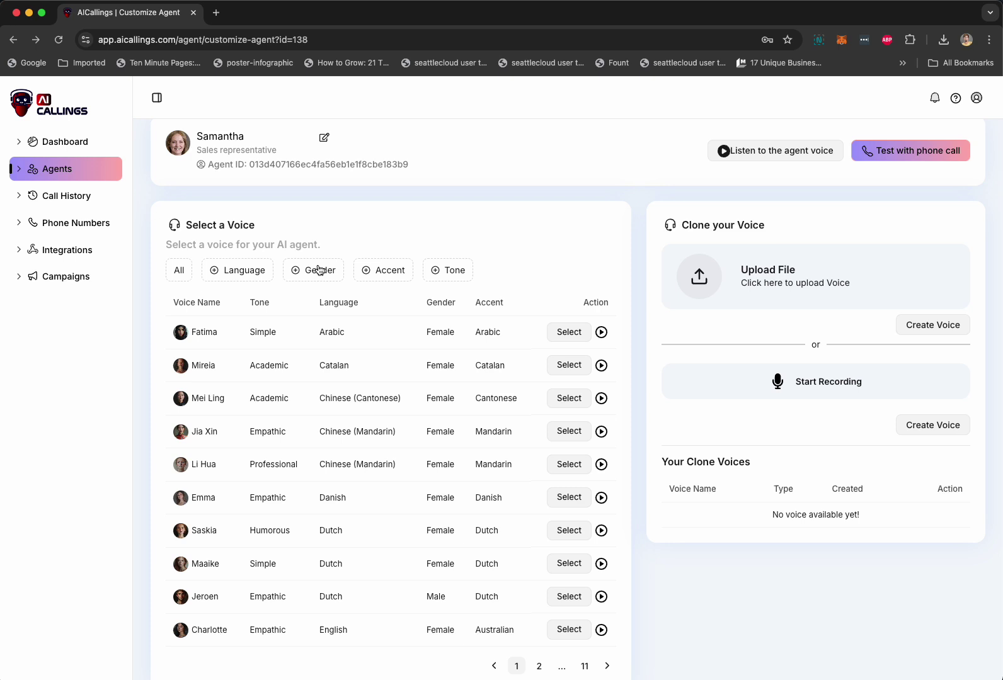
Browse the gender, accent and tone voice filters, closing each unchanged.
click(318, 271)
click(513, 391)
click(441, 275)
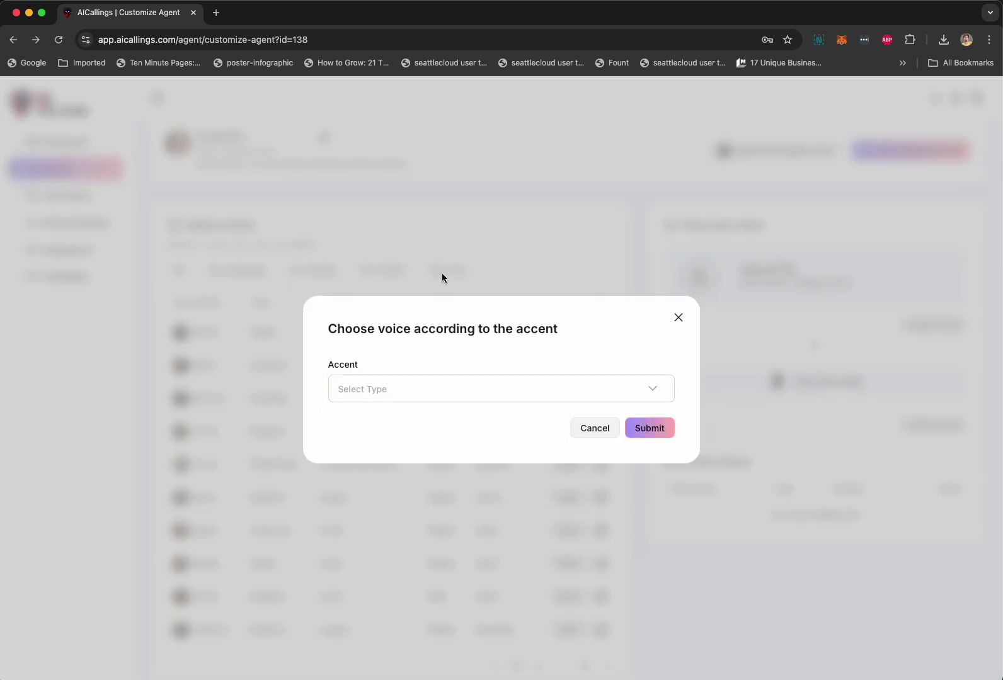
click(669, 321)
click(433, 270)
click(461, 385)
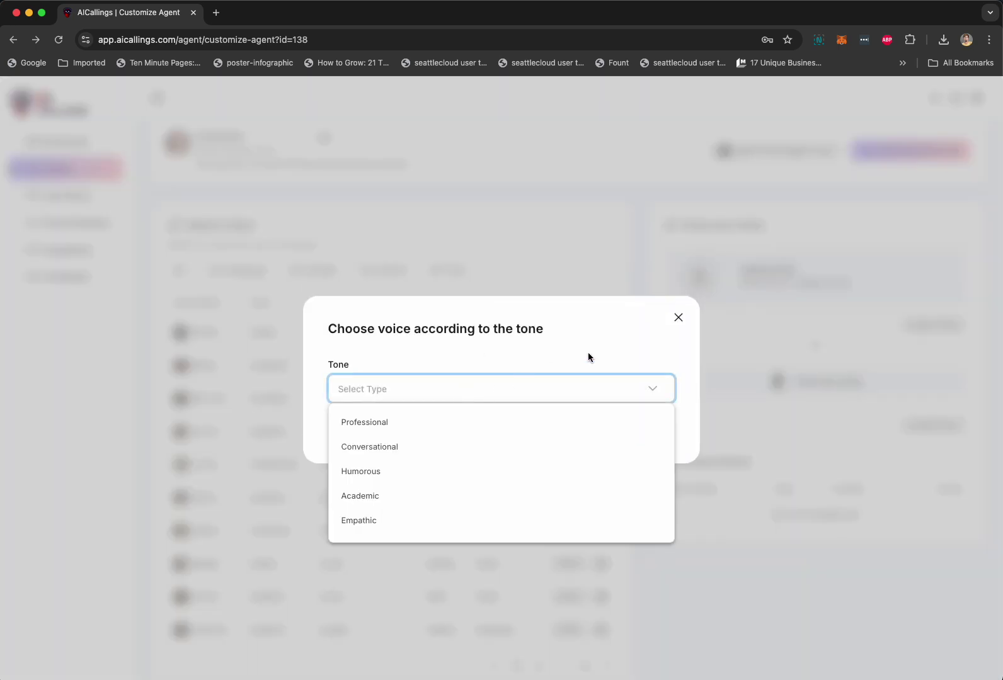
click(679, 317)
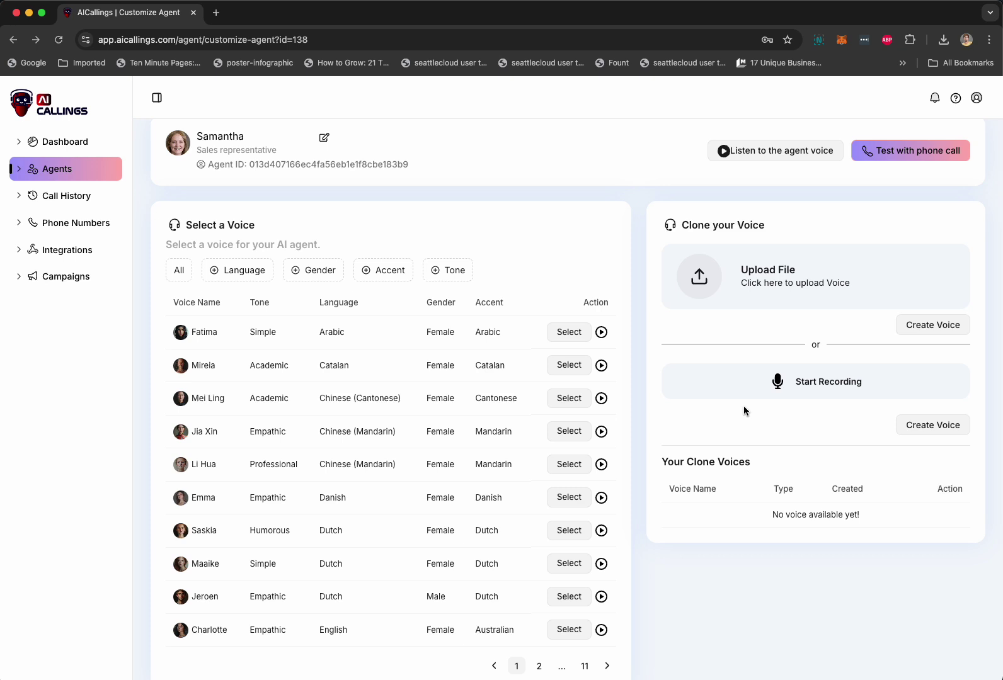
scroll(744, 410, up, 2)
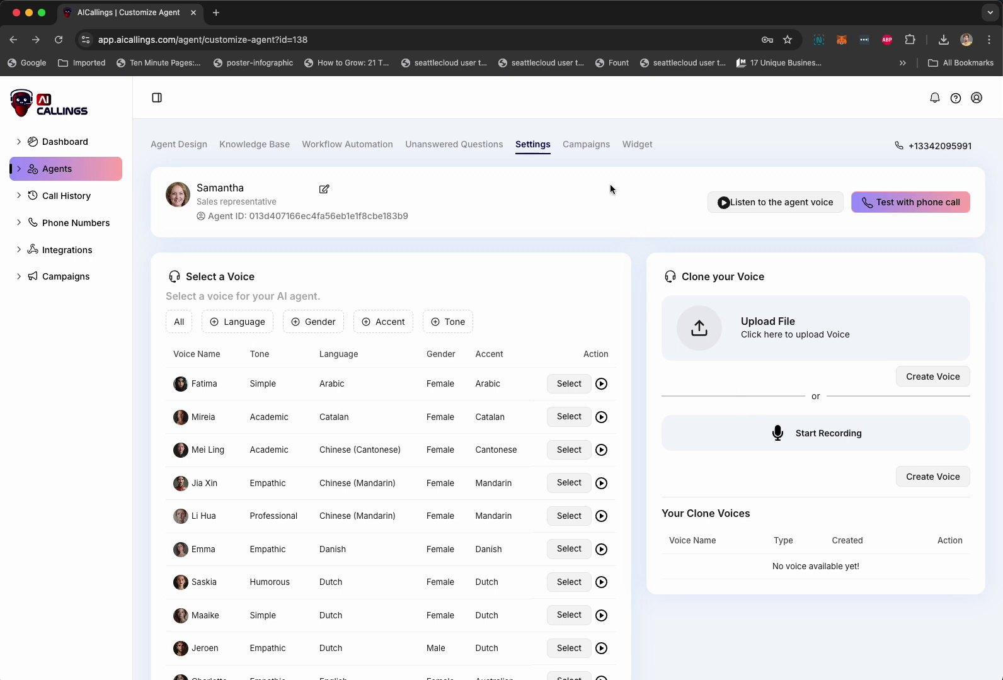
Open Samantha's Campaigns, preview the Create Campaign form, and close it unsaved.
click(582, 151)
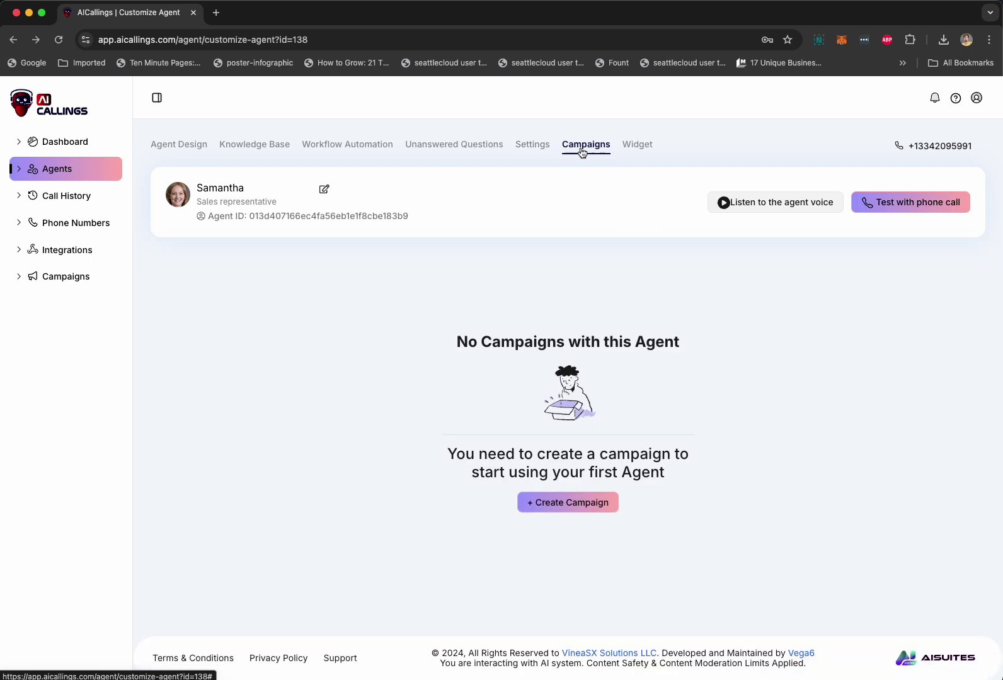
click(568, 504)
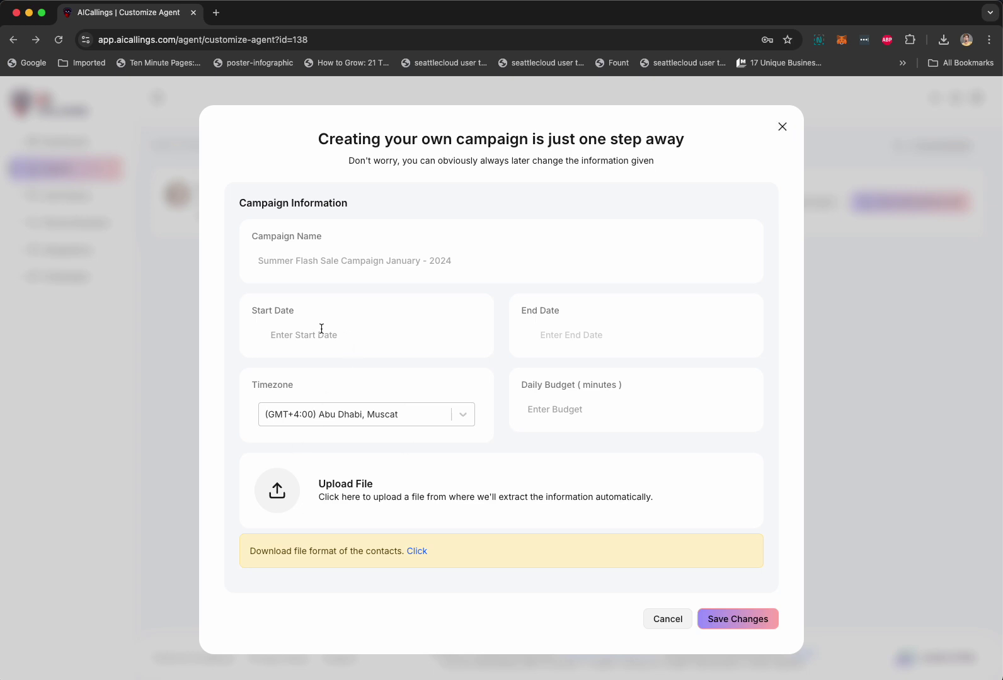
click(782, 127)
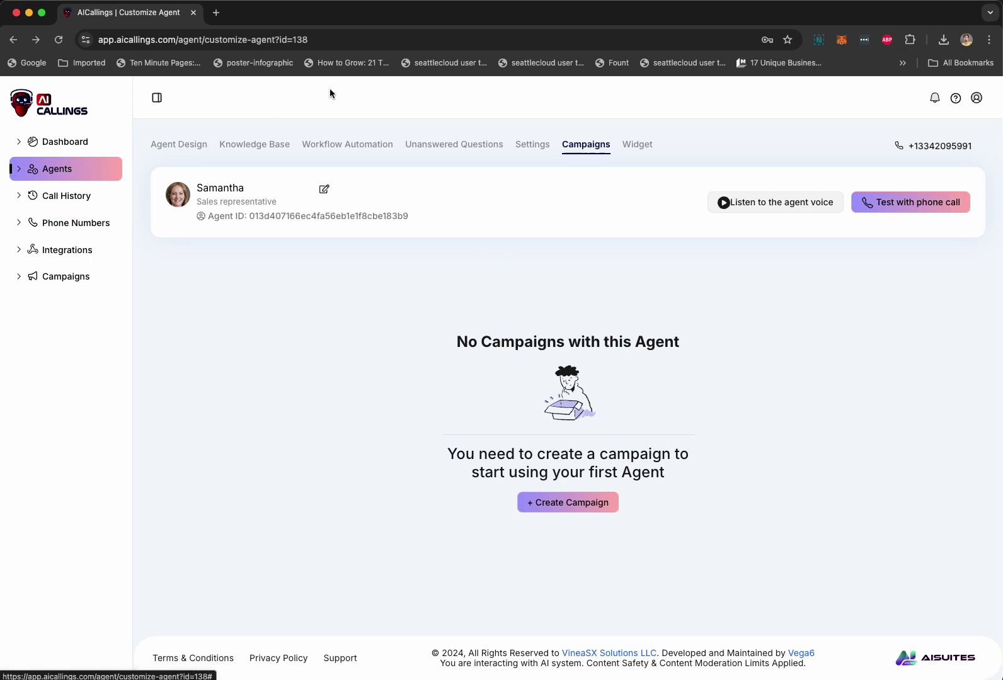
Switch Samantha's widget to Dark Theme and scroll to the embedded code.
click(638, 146)
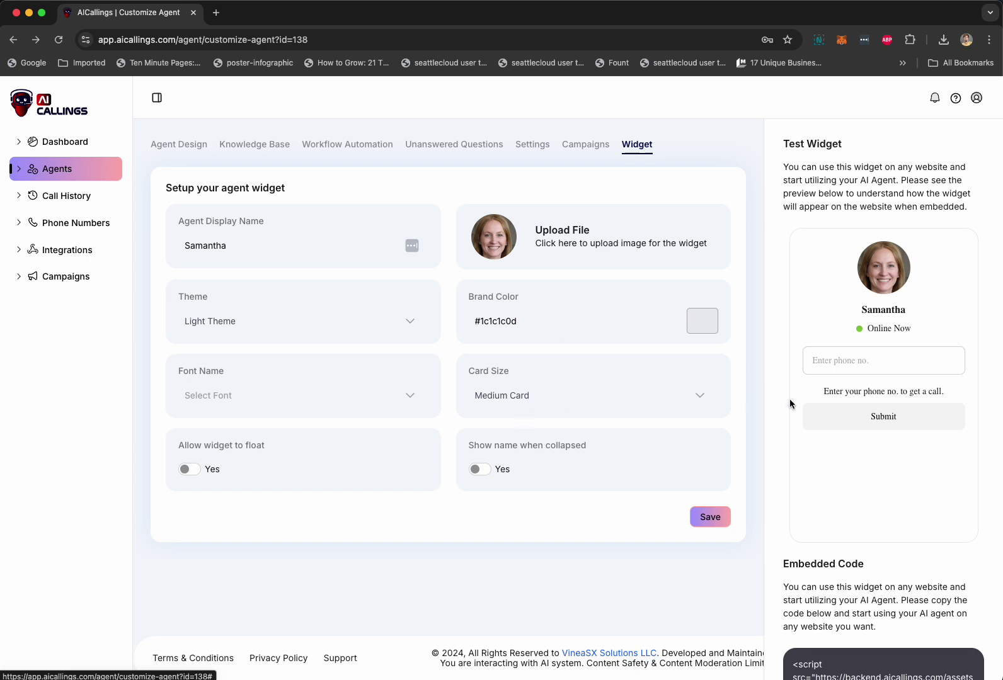
click(224, 323)
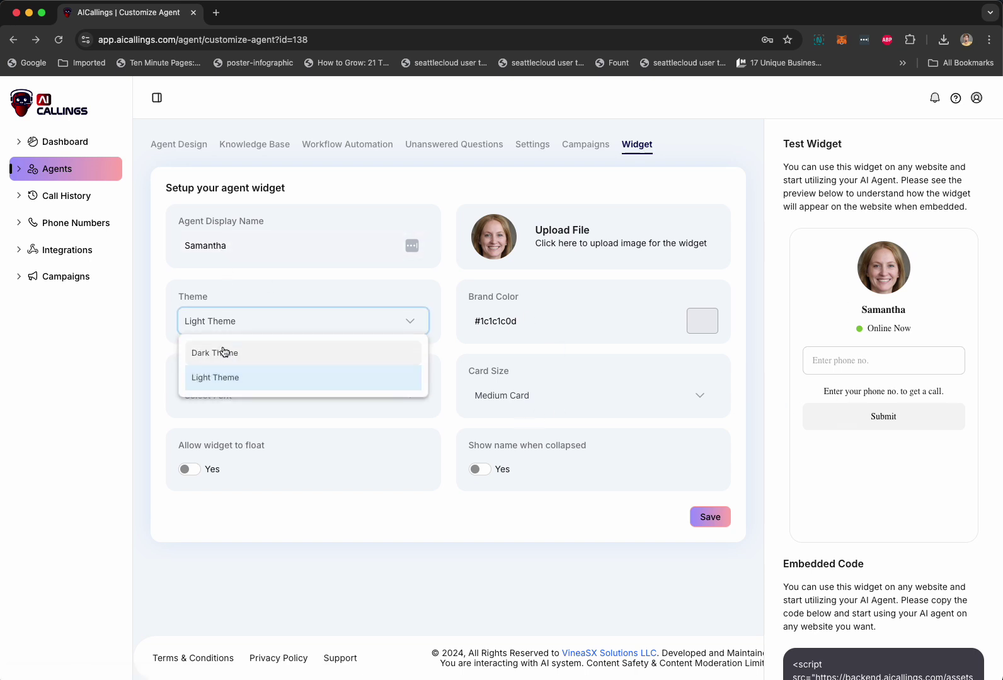
click(224, 352)
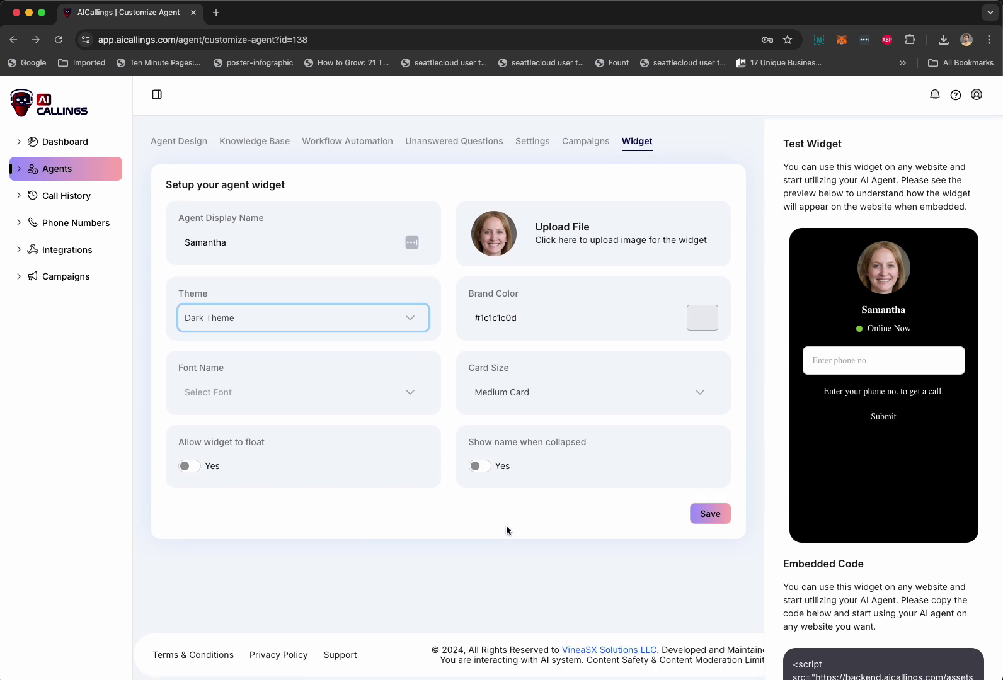
scroll(900, 596, down, 3)
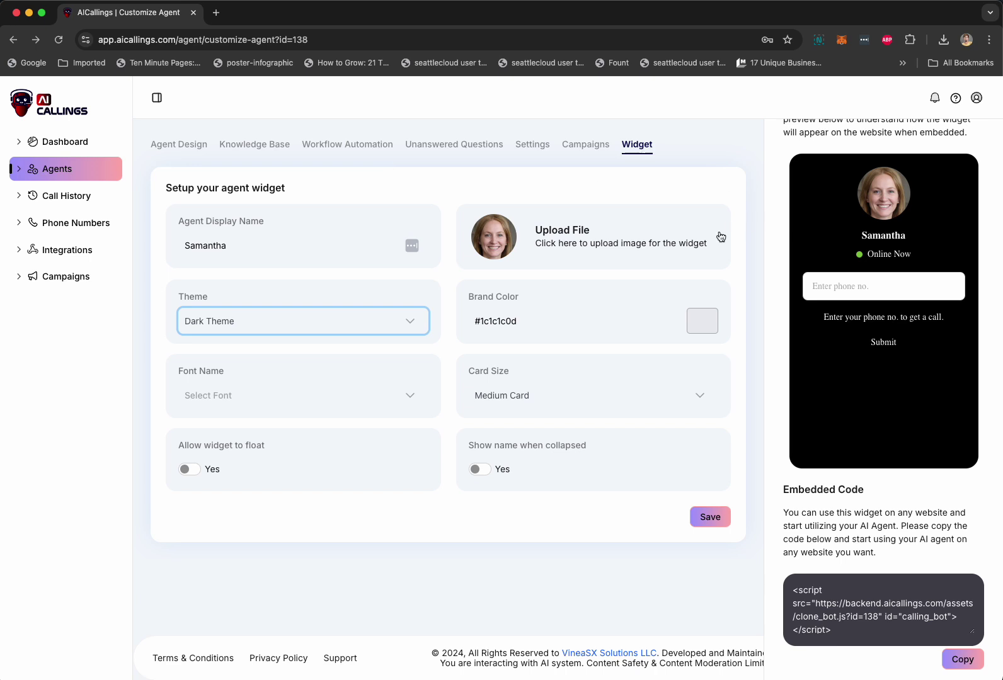
Visit Call History, Phone Numbers, Integrations, Campaigns and Agents, ending on the Dashboard.
click(589, 150)
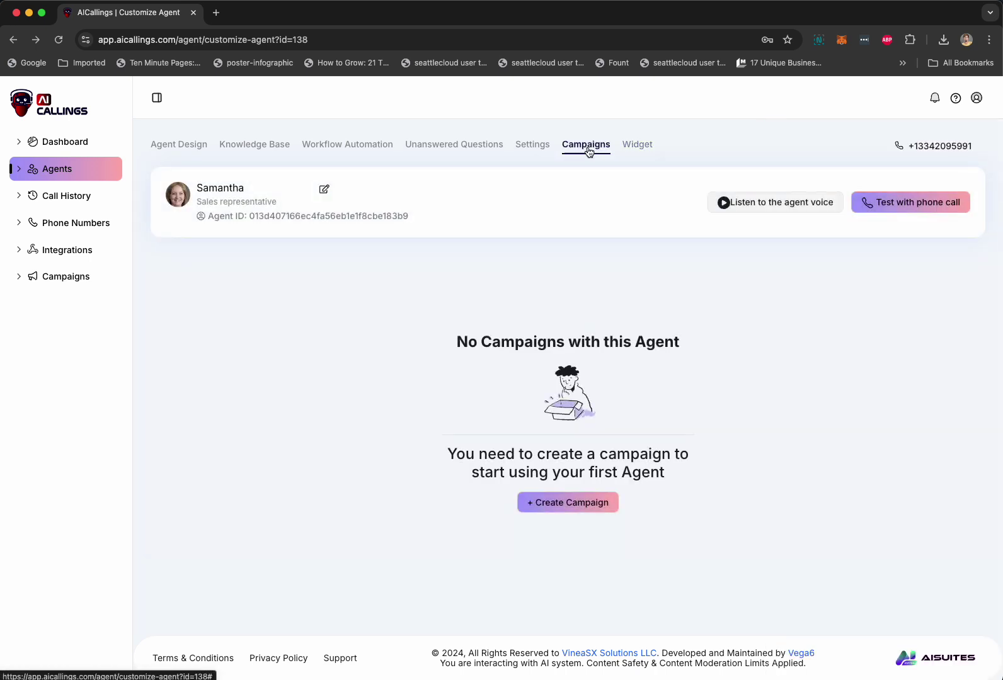
click(63, 196)
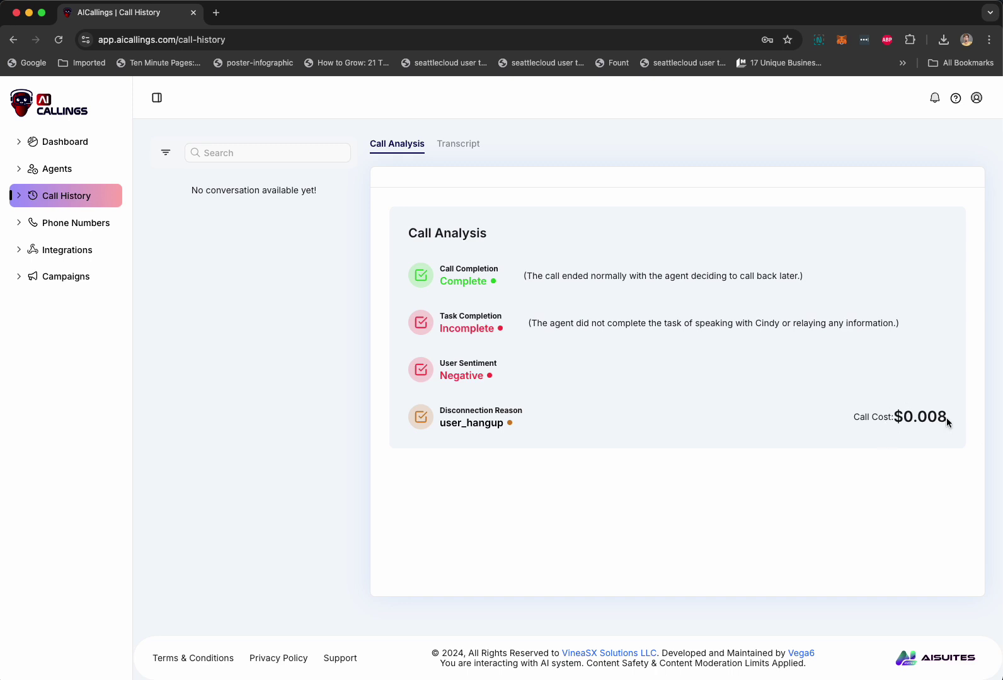
click(73, 227)
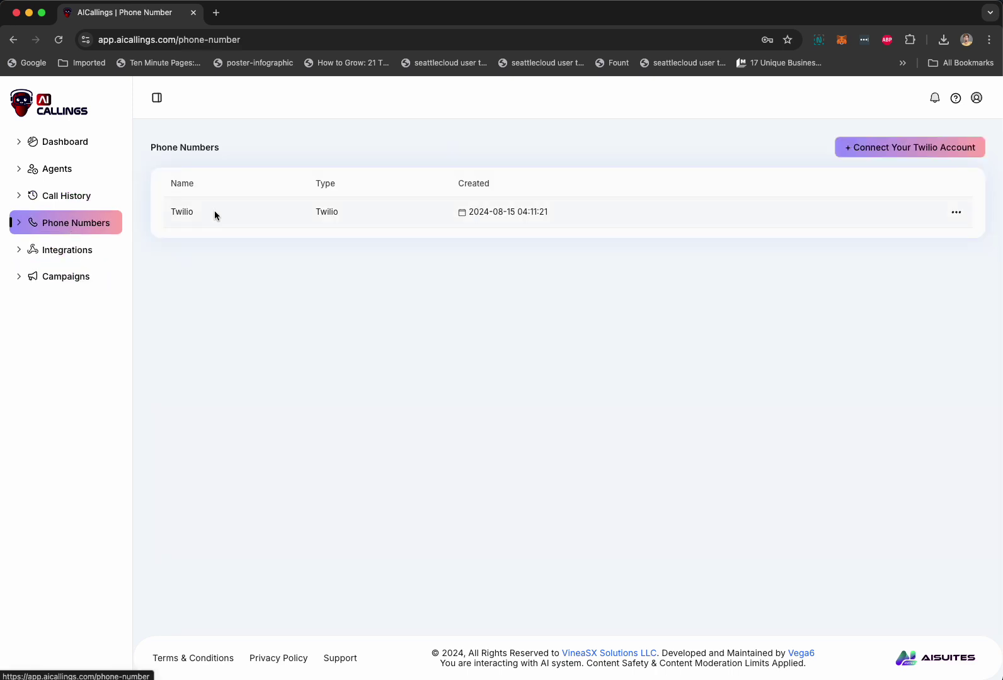
click(70, 253)
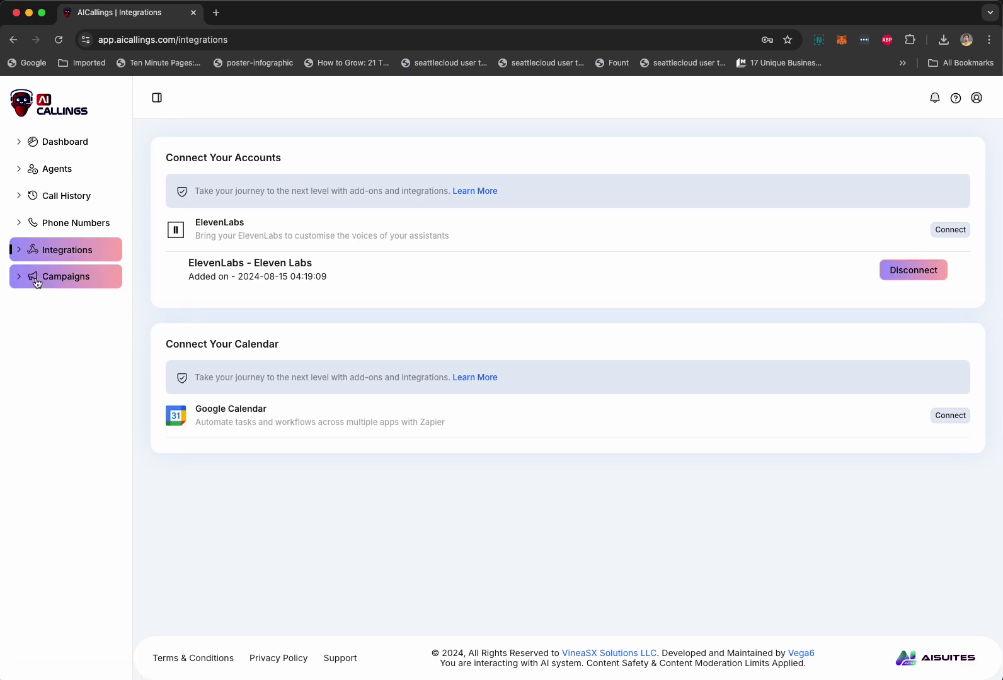
click(70, 279)
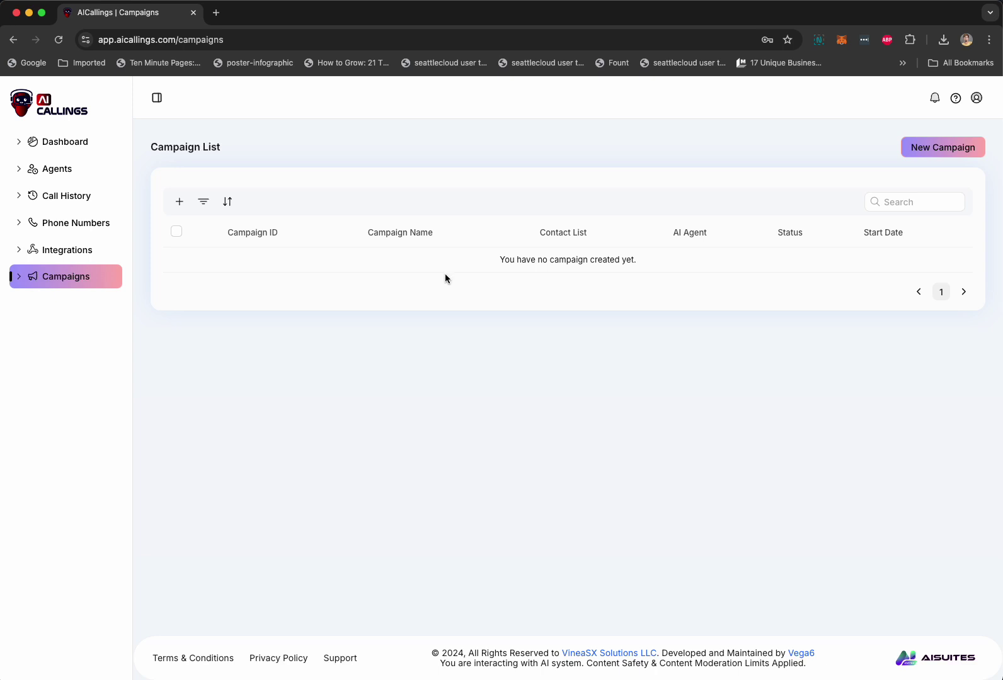
click(76, 172)
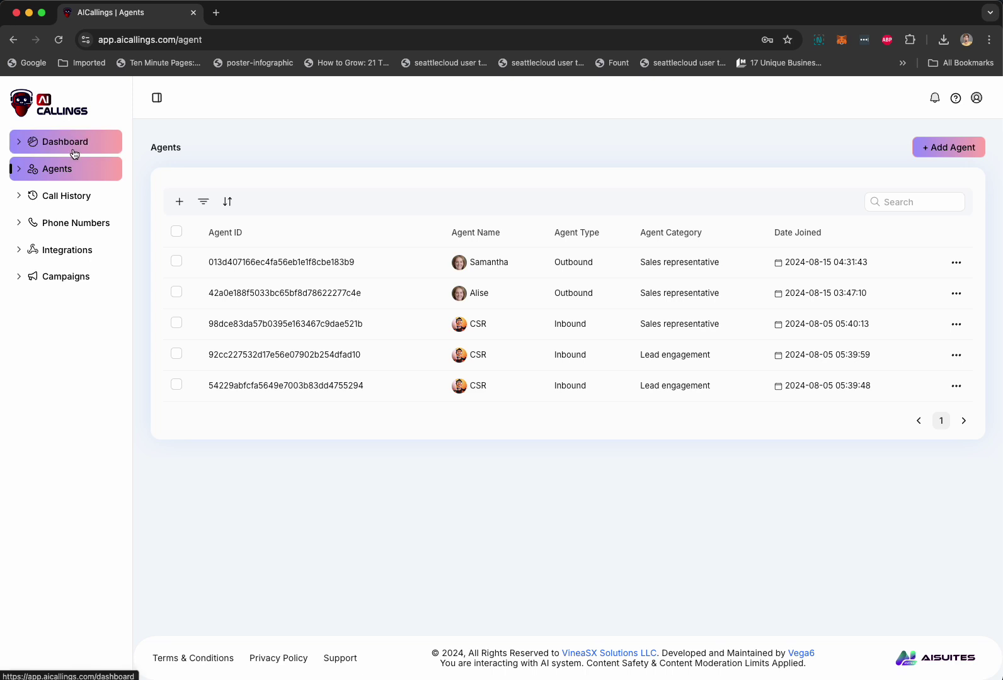
click(74, 154)
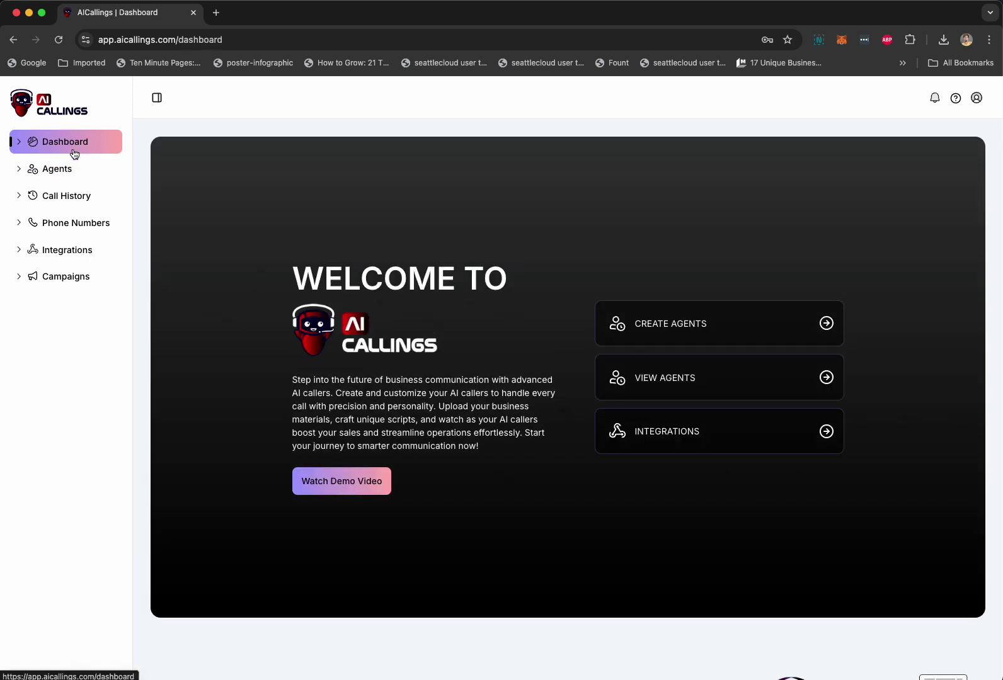